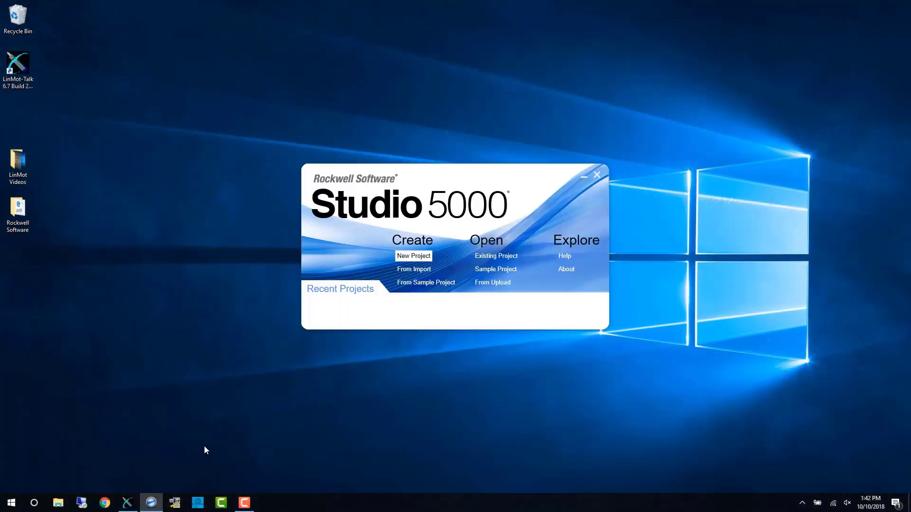
# - Create project LinMot_Integration for a 1769-L16ER-BB1B controller, revision 31, with 0 expansion I/O modules
pyautogui.click(419, 257)
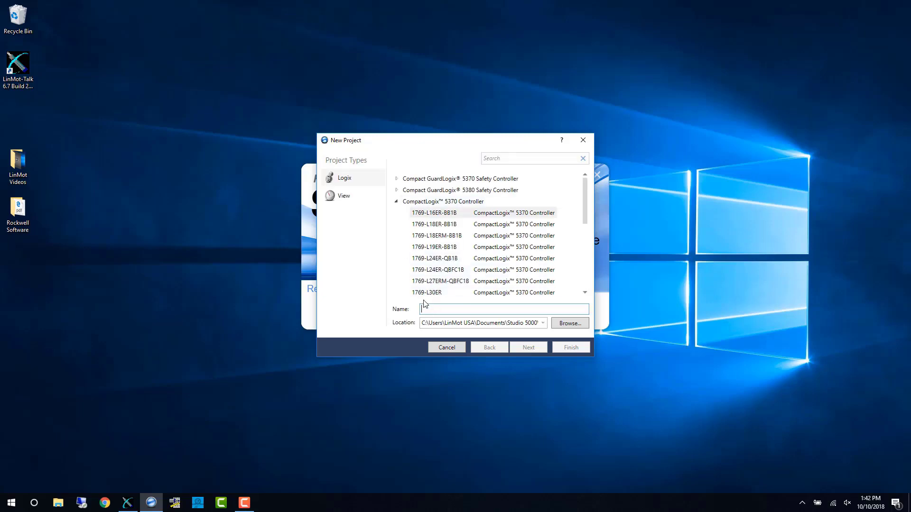
pyautogui.write('LinMot_Integration')
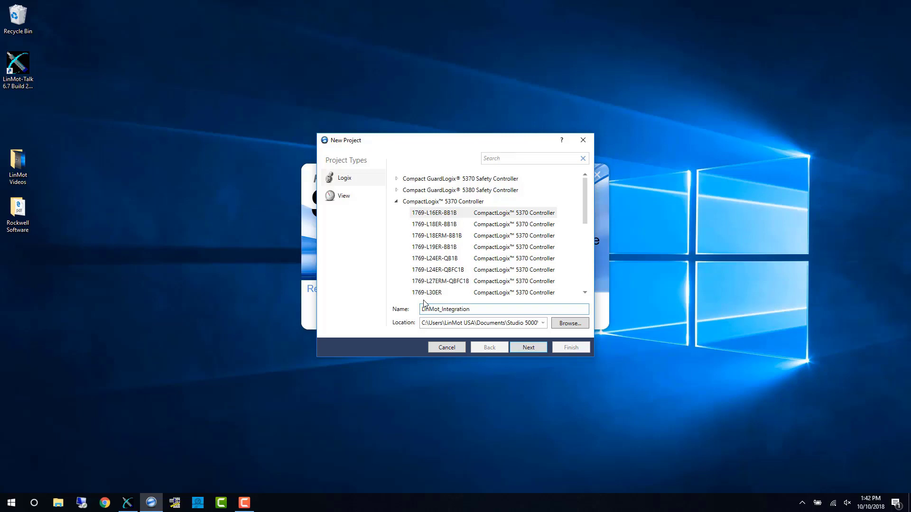
pyautogui.click(521, 349)
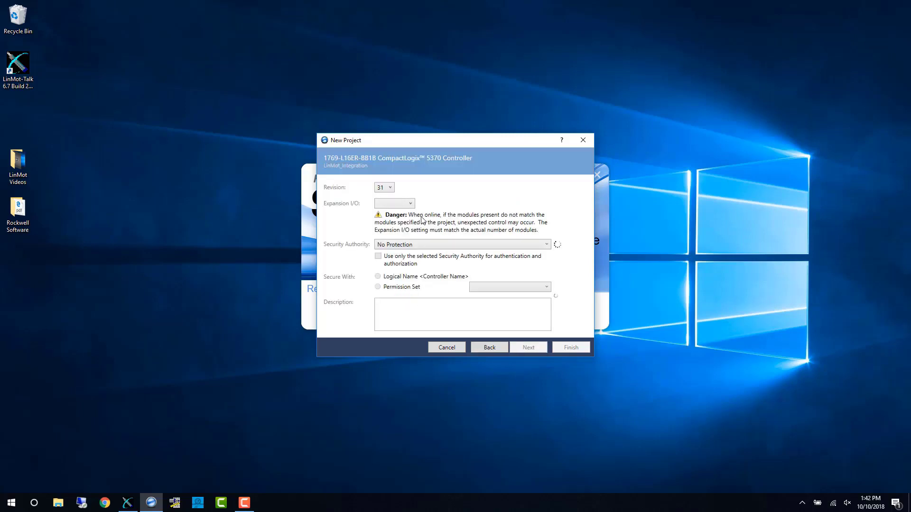
pyautogui.click(403, 204)
pyautogui.click(404, 212)
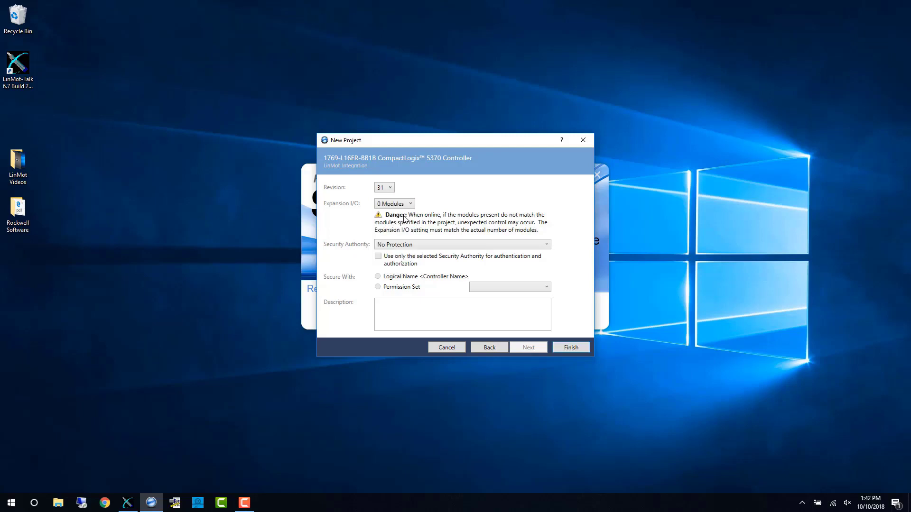
pyautogui.click(567, 348)
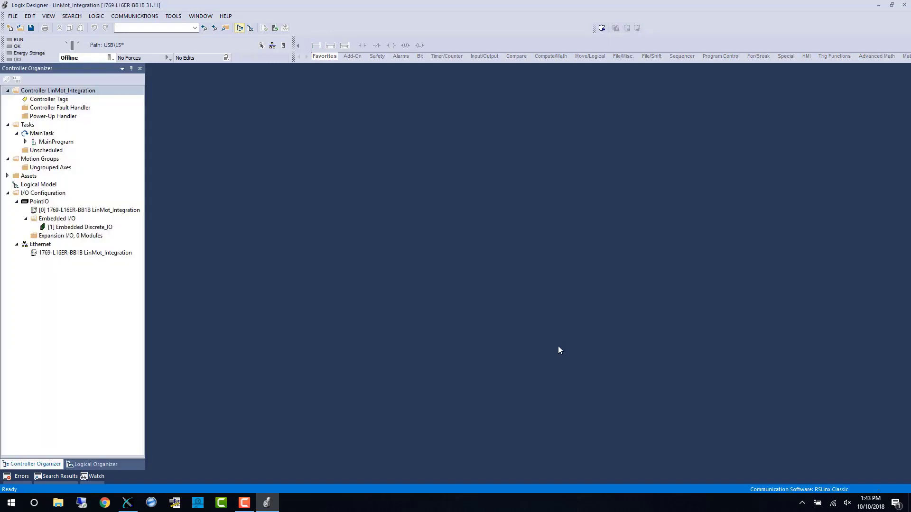
# - Find the LMDrive C1250IPXC0S servo drive in the Ethernet new-module catalog by searching C12
pyautogui.rightClick(35, 246)
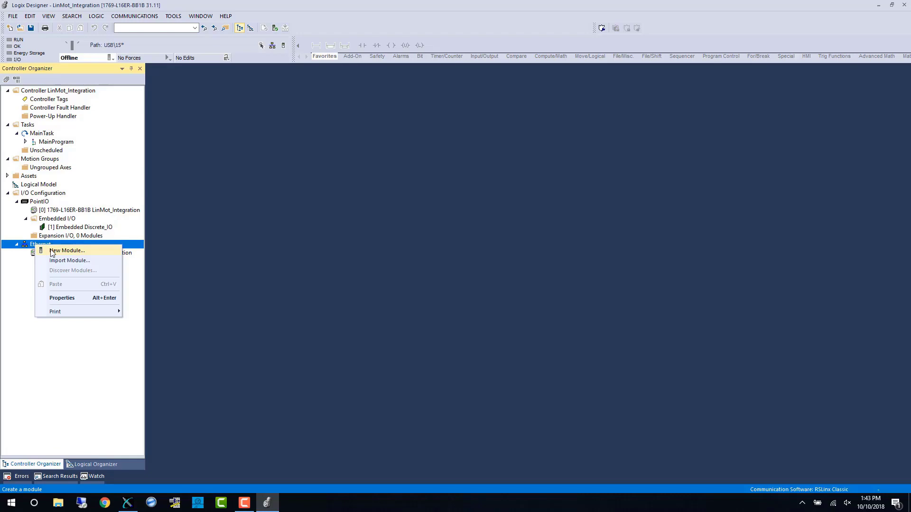
pyautogui.click(53, 251)
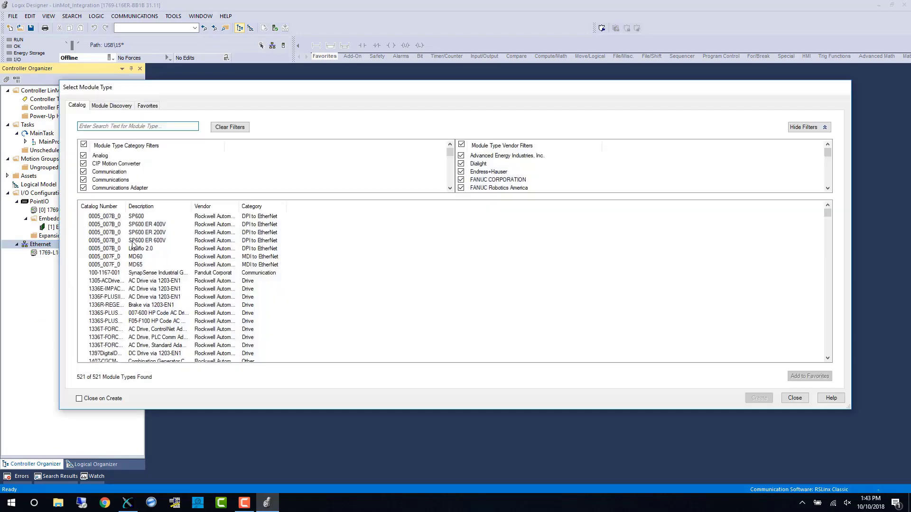
pyautogui.click(125, 127)
pyautogui.write('NTI')
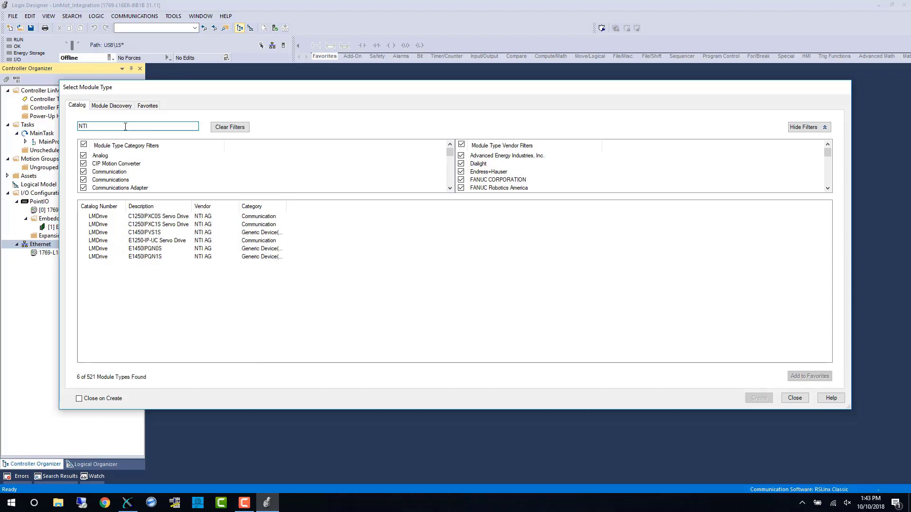
pyautogui.click(176, 217)
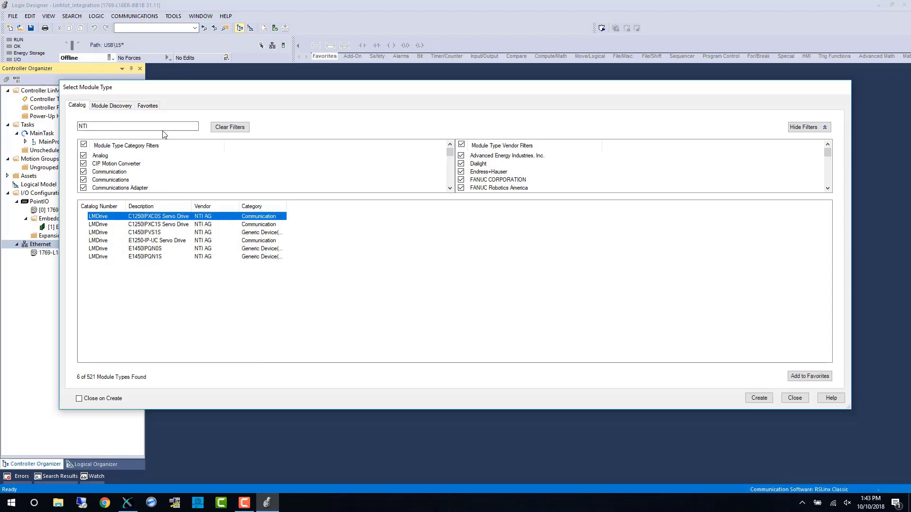
pyautogui.doubleClick(109, 126)
pyautogui.press('BackSpace')
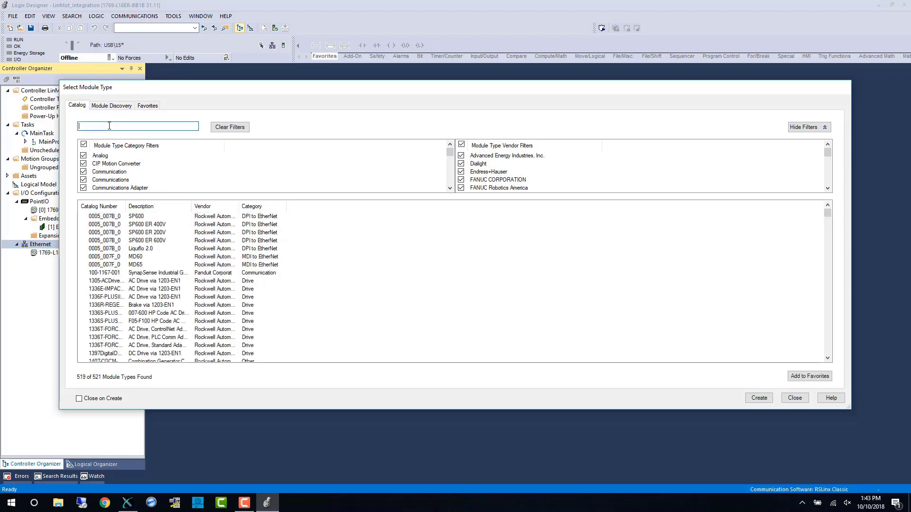
pyautogui.write('LMD')
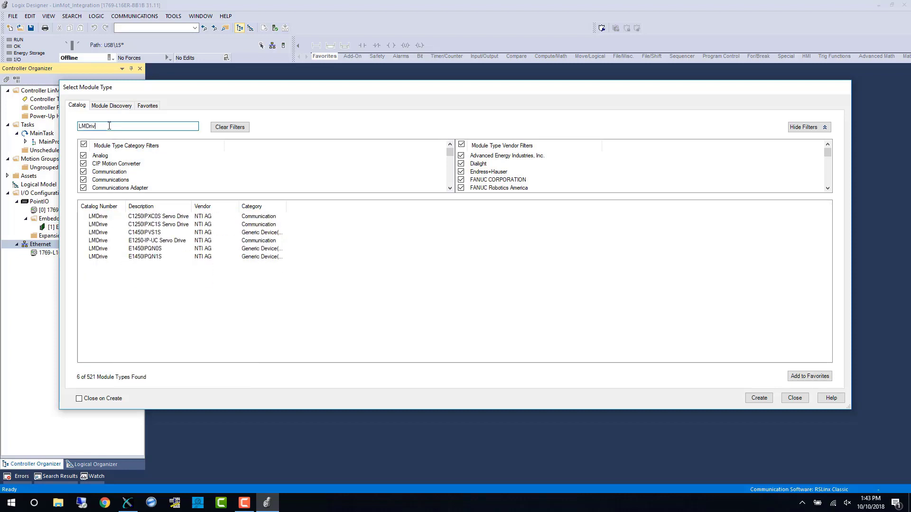
pyautogui.doubleClick(109, 126)
pyautogui.press('BackSpace')
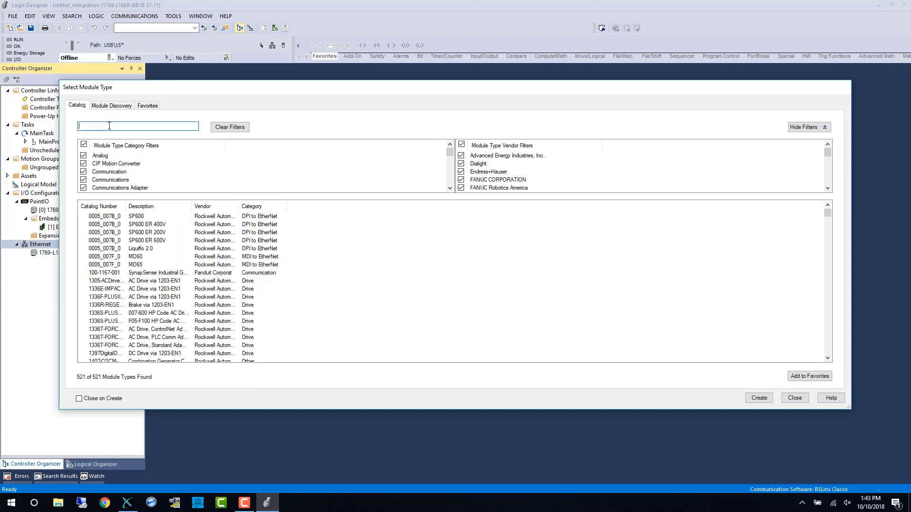
pyautogui.write('C1250')
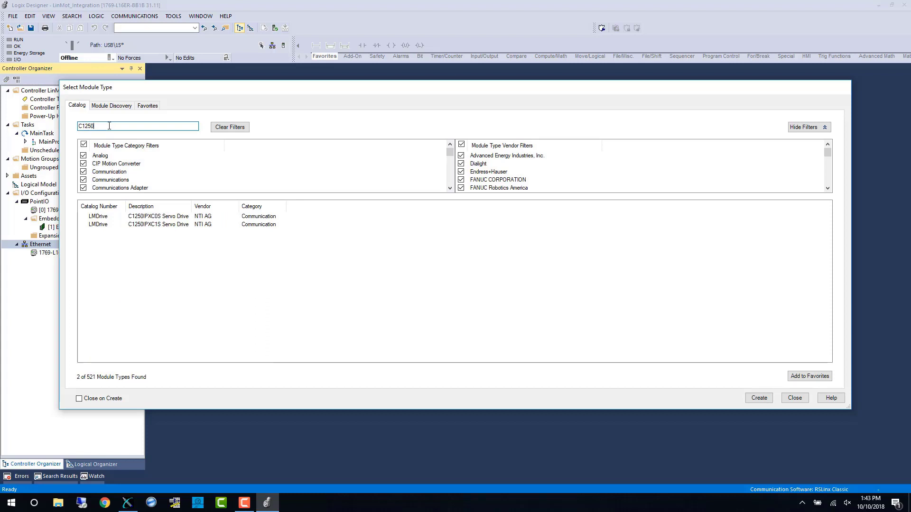
pyautogui.click(166, 217)
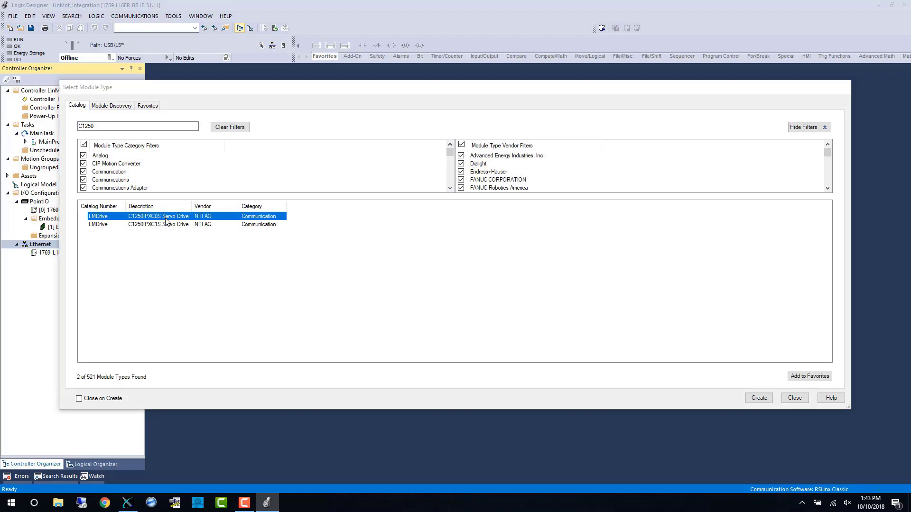
# - Add the drive as Bench_Drive at private network address 192.168.1.132
pyautogui.doubleClick(166, 219)
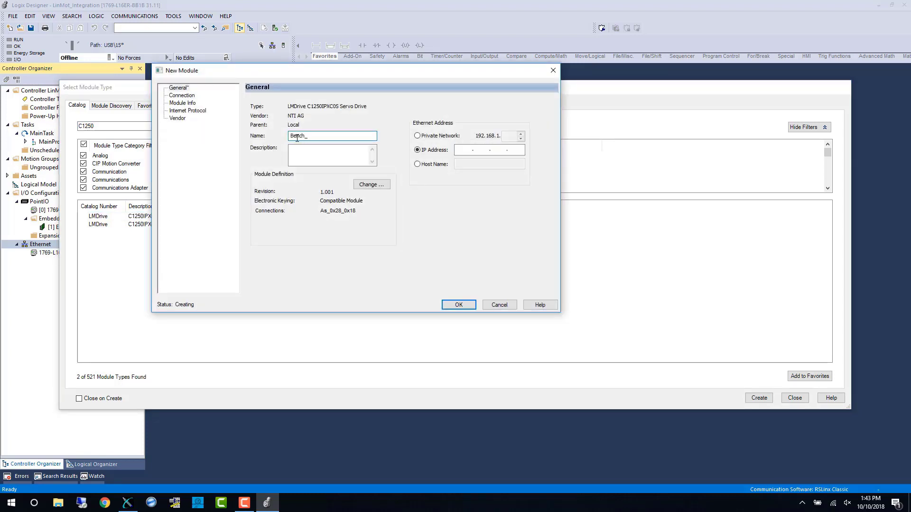
pyautogui.press('Tab')
pyautogui.click(417, 136)
pyautogui.click(506, 136)
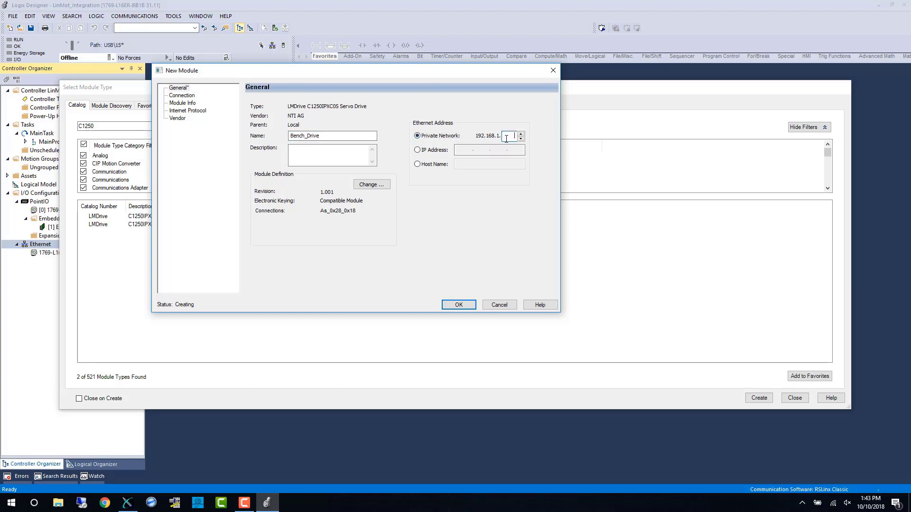
pyautogui.write('132')
pyautogui.click(459, 305)
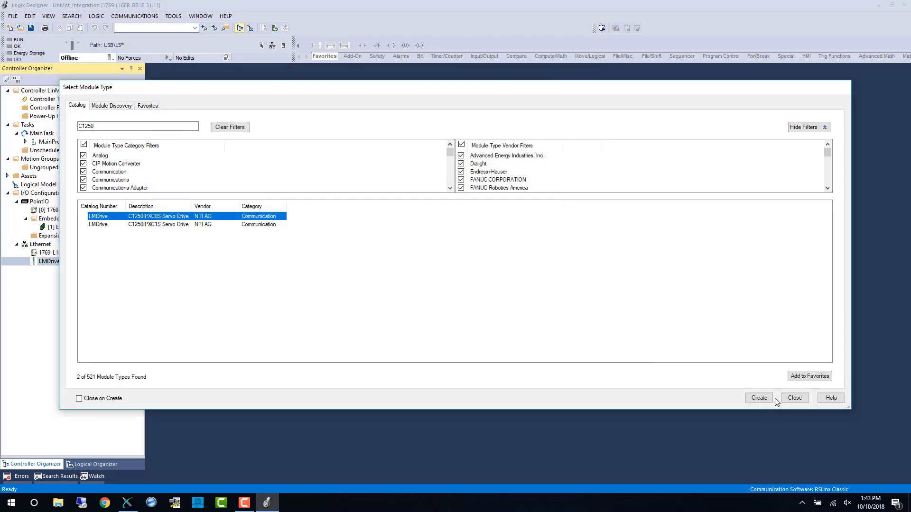
pyautogui.click(794, 399)
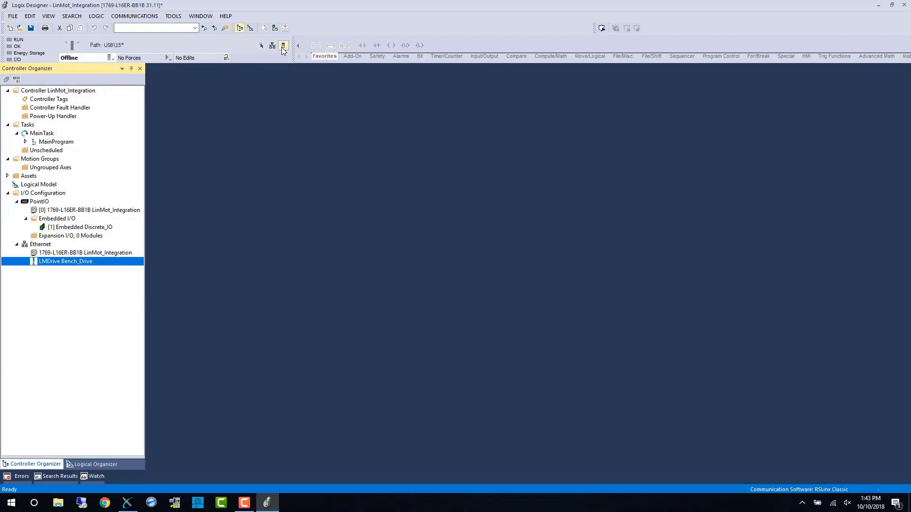
# - Download the project to the controller, return it to Remote Run, then go offline
pyautogui.click(113, 58)
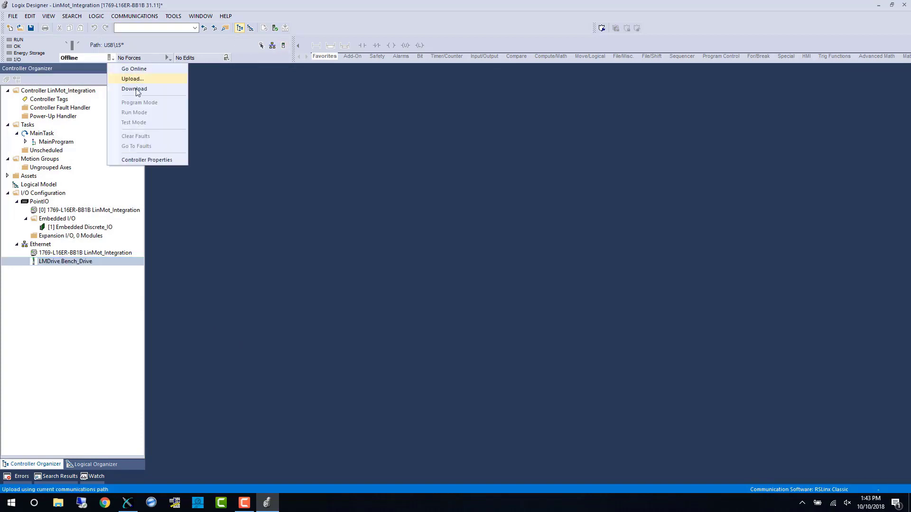
pyautogui.click(140, 91)
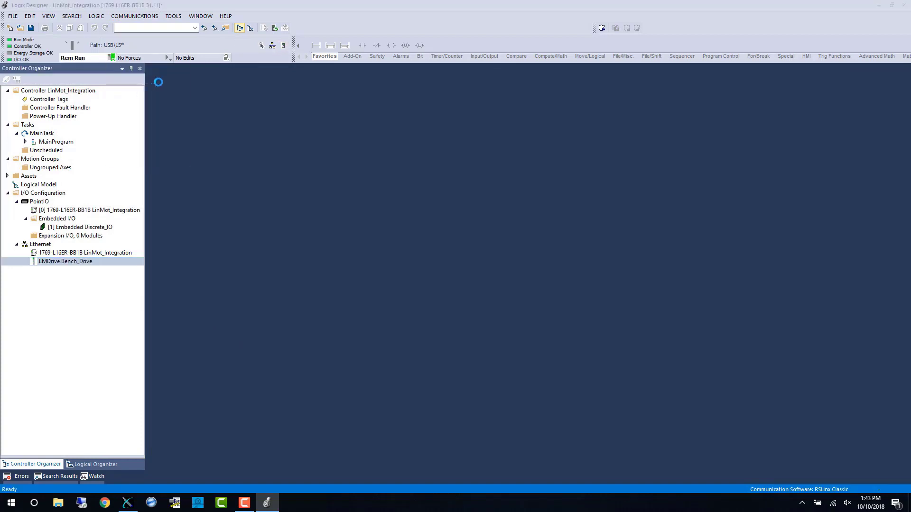
pyautogui.press('Return')
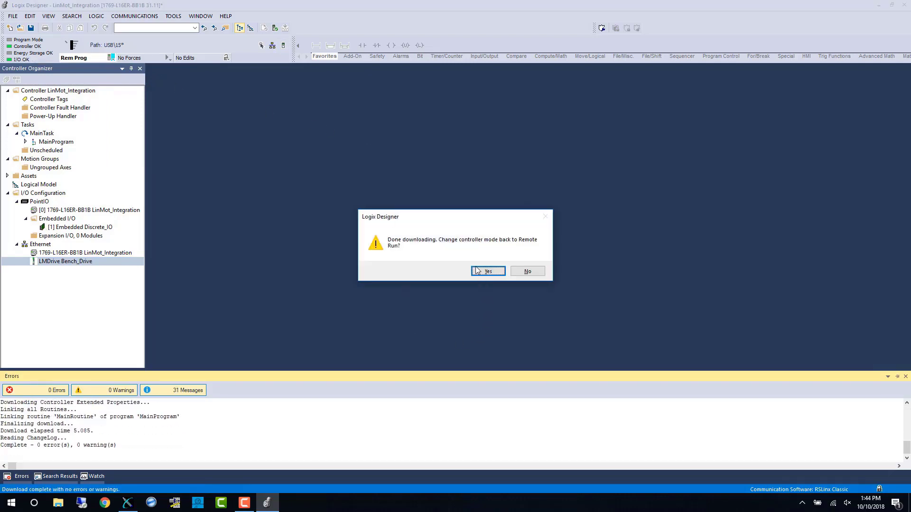
pyautogui.click(479, 271)
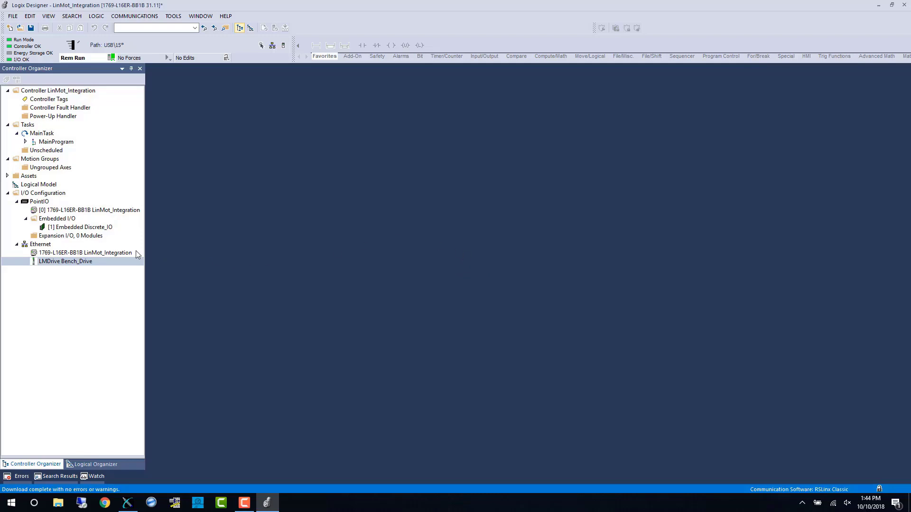
pyautogui.click(112, 57)
pyautogui.click(146, 72)
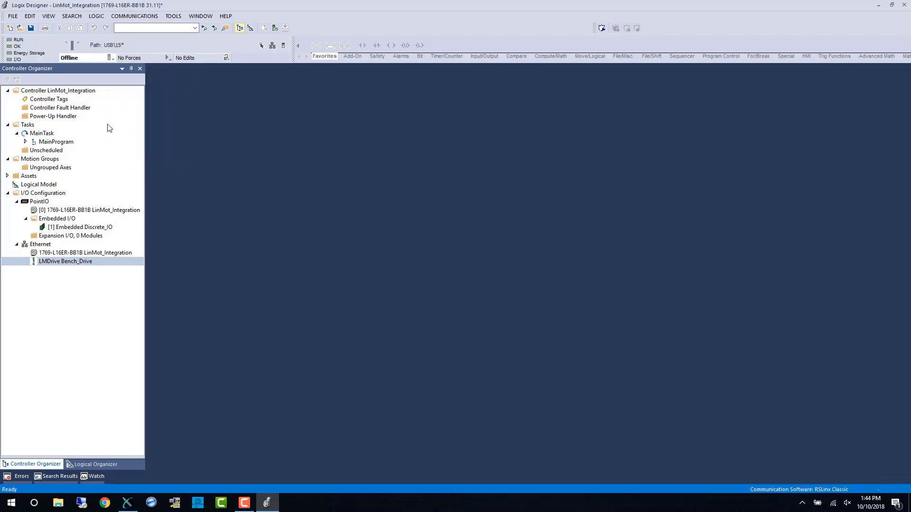
# - Create a periodic 10 ms task named LinMot_Comms_Task
pyautogui.click(29, 126)
pyautogui.rightClick(28, 125)
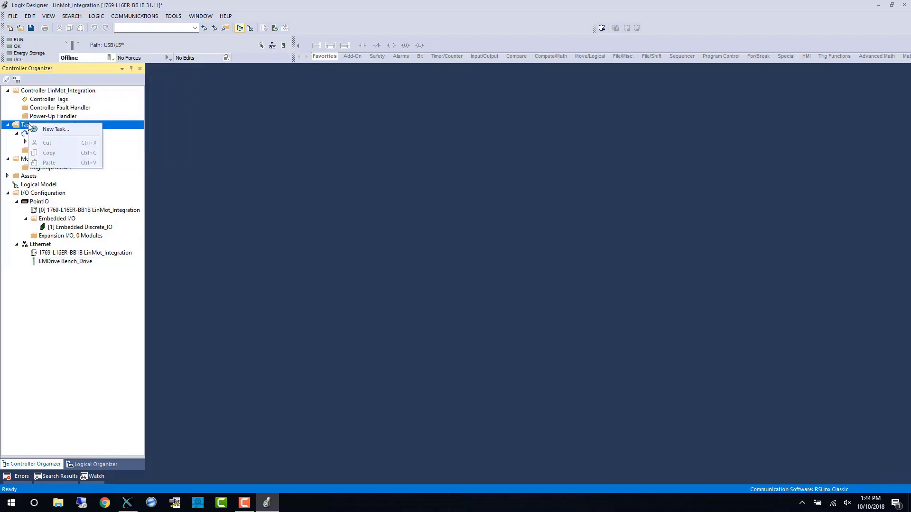
pyautogui.click(48, 131)
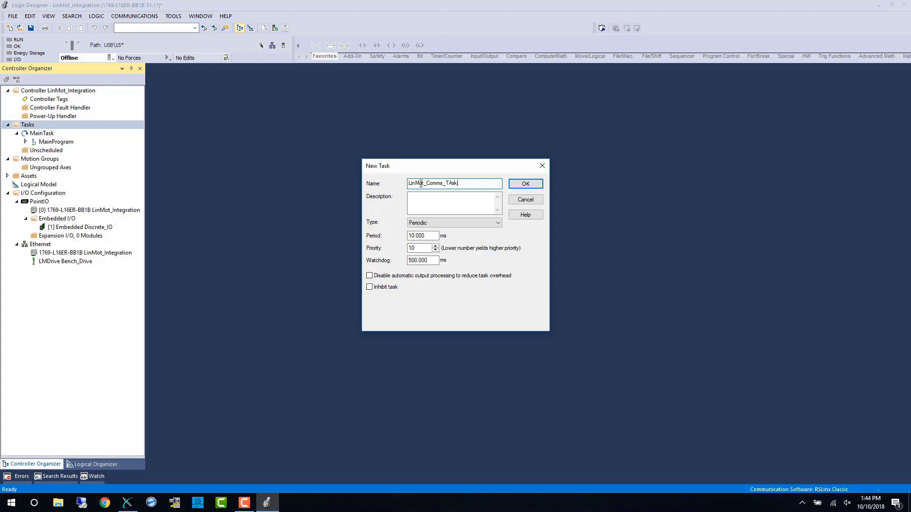
pyautogui.click(526, 186)
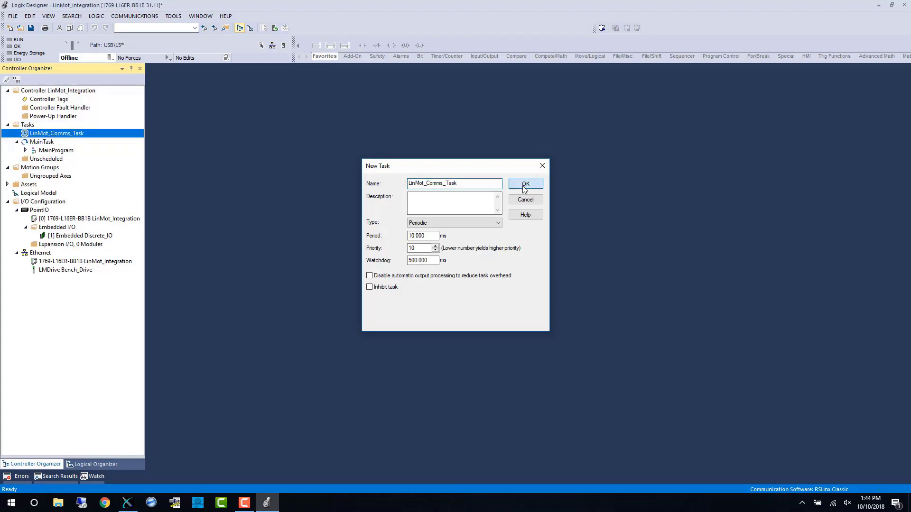
# - Add a new program named LinMot_Comms_Program under LinMot_Comms_Task
pyautogui.rightClick(50, 133)
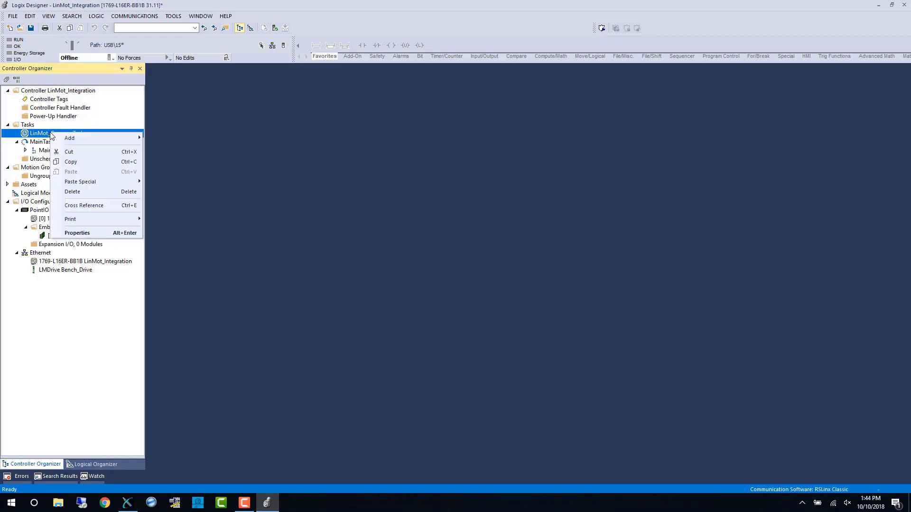
pyautogui.moveTo(126, 137)
pyautogui.click(163, 138)
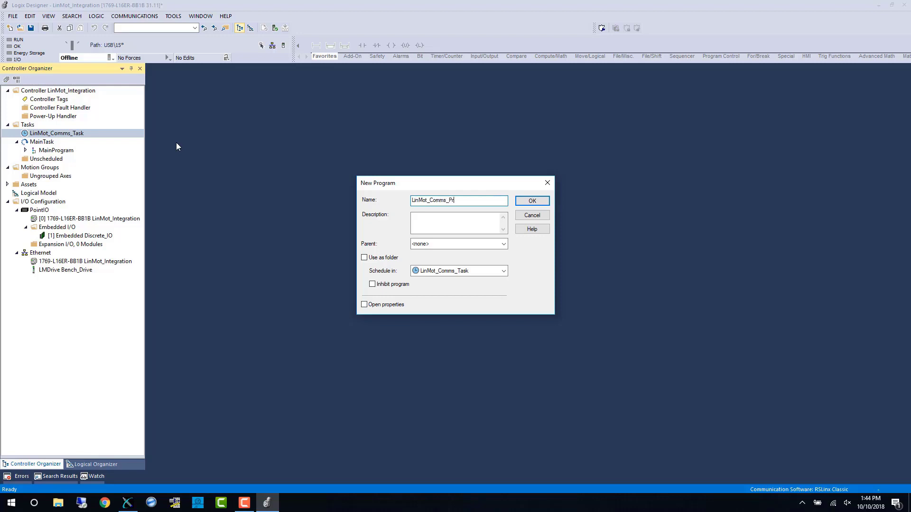
pyautogui.write('LinMot_Comms_Program')
# - Confirm LinMot_Comms_Program and expand it in the project tree
pyautogui.click(533, 203)
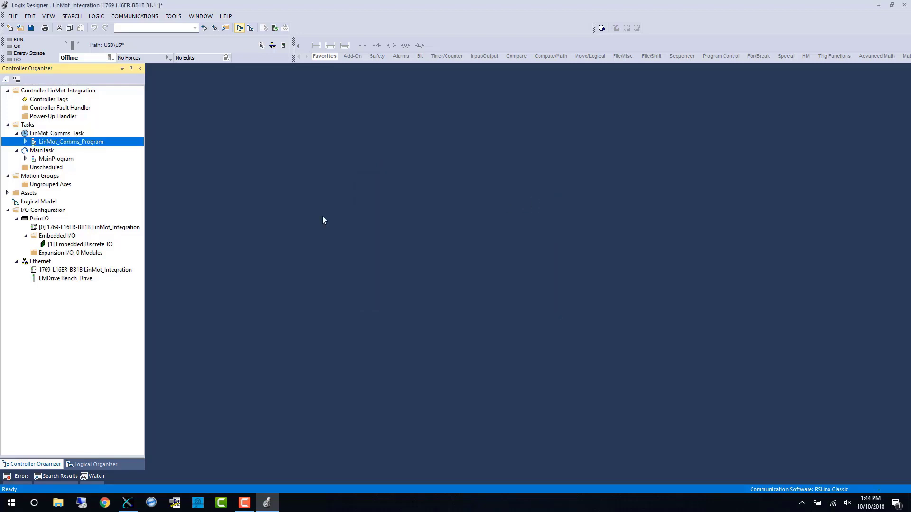
pyautogui.rightClick(46, 145)
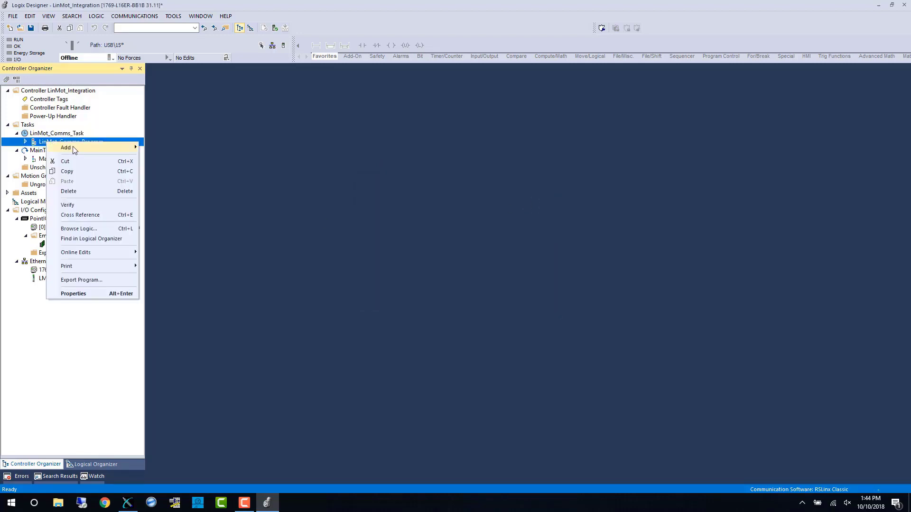
pyautogui.moveTo(104, 147)
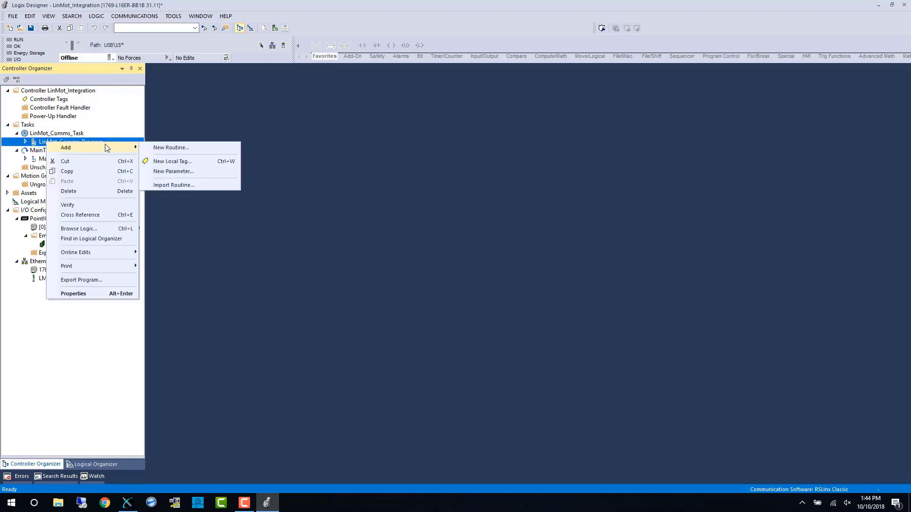
pyautogui.click(25, 142)
# - Create ladder routine LinMot_Comms_Routine assigned as Main and open it in the editor
pyautogui.rightClick(68, 143)
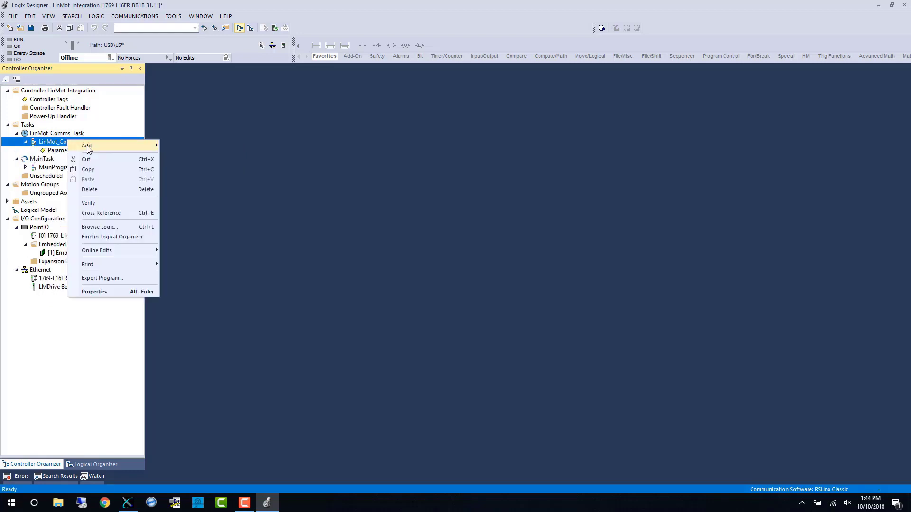
pyautogui.moveTo(99, 145)
pyautogui.click(186, 145)
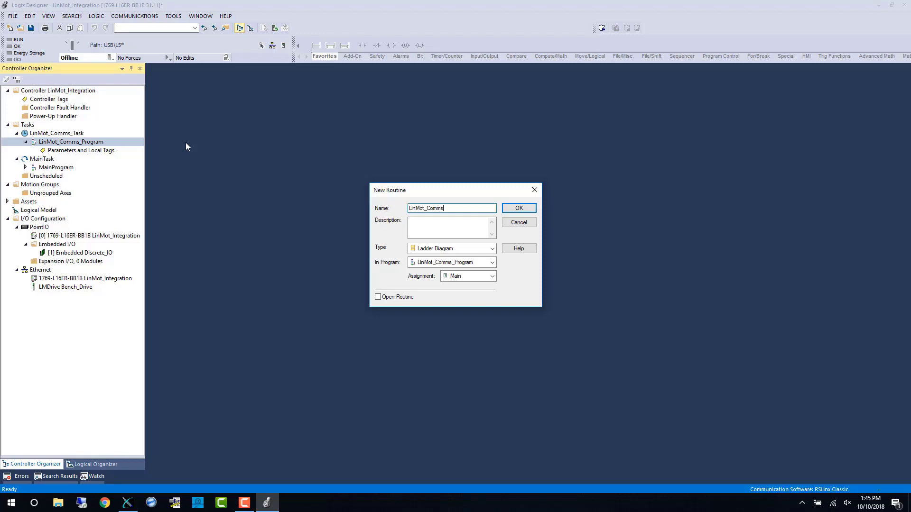
pyautogui.write('LinMot_Comms_Routine')
pyautogui.click(490, 279)
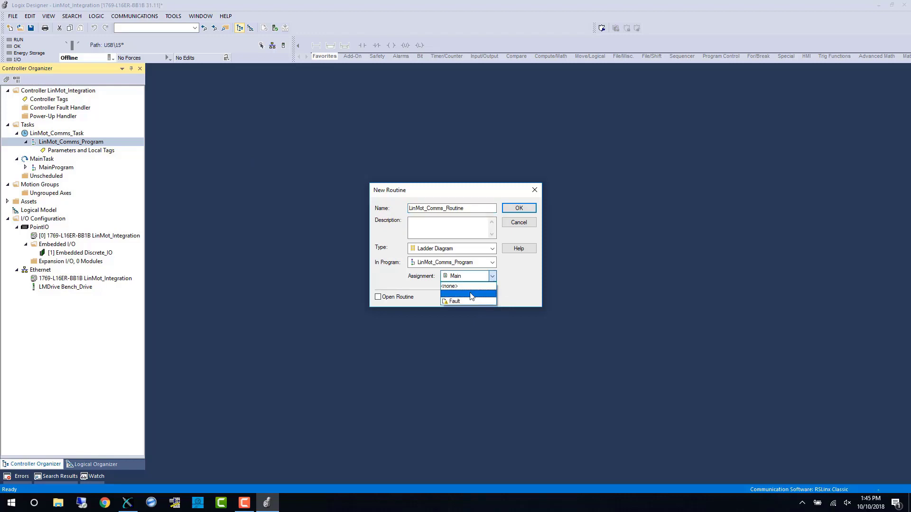
pyautogui.click(471, 296)
pyautogui.click(378, 298)
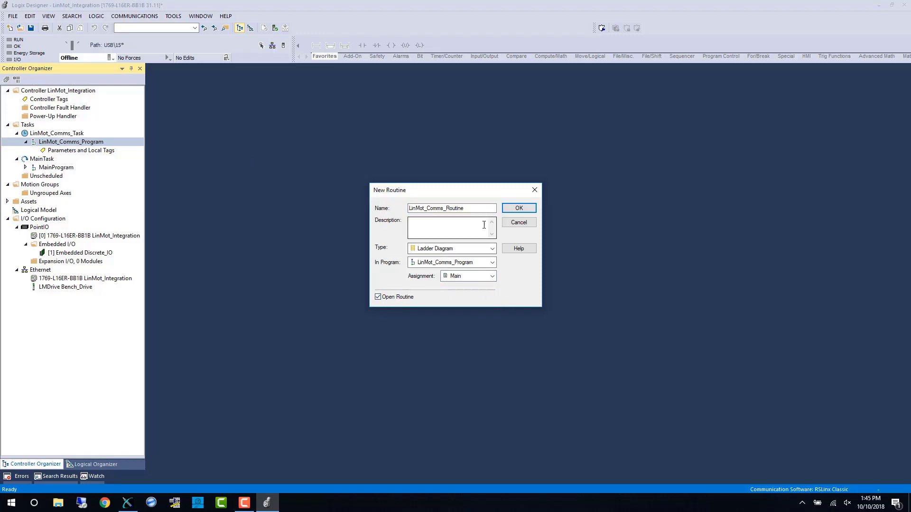
pyautogui.click(515, 209)
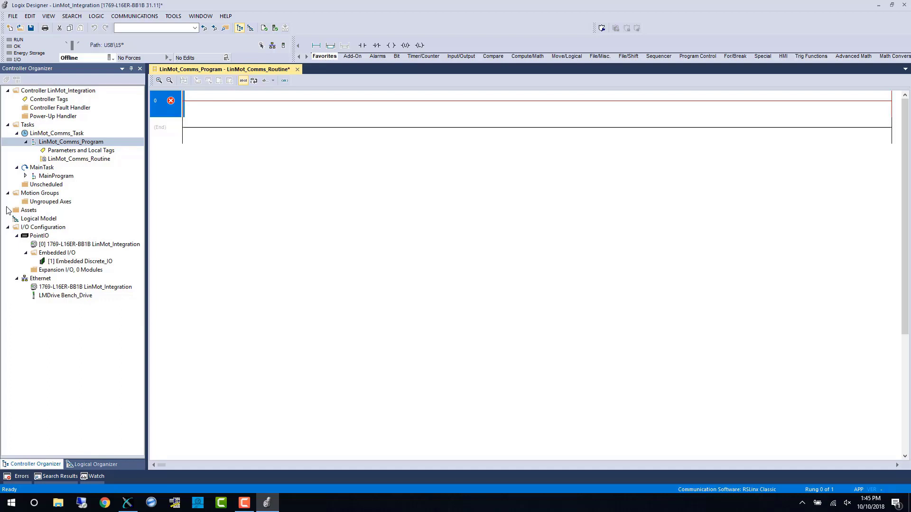
# - Import LM_LMDriveAOP_ReadAs18.L5X from the Rockwell_LM_AOI_Set_1V3_20180411 AddOnInstructions folder
pyautogui.click(26, 212)
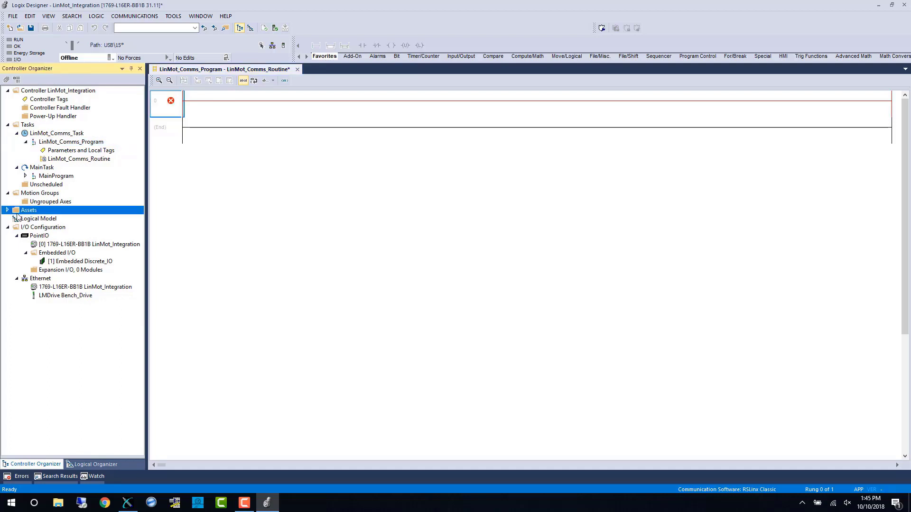
pyautogui.click(7, 211)
pyautogui.rightClick(52, 221)
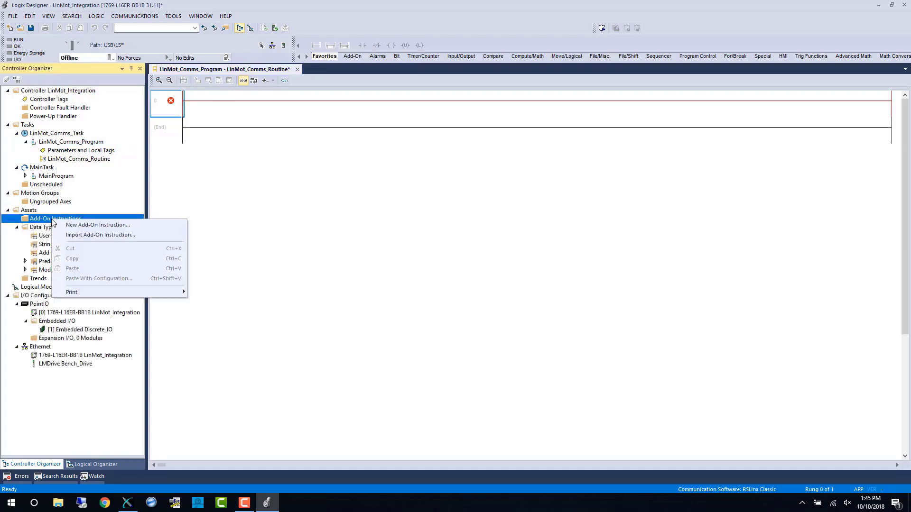
pyautogui.click(120, 235)
pyautogui.click(516, 169)
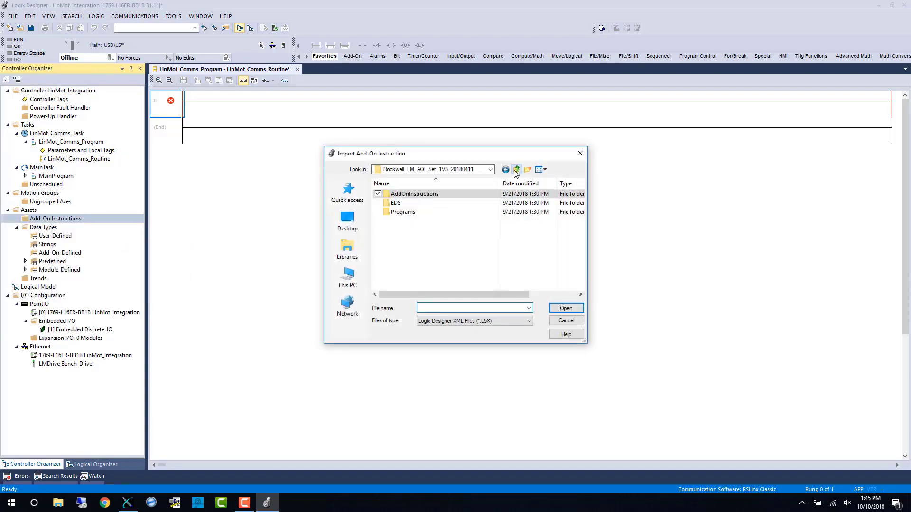
pyautogui.click(515, 169)
pyautogui.click(479, 203)
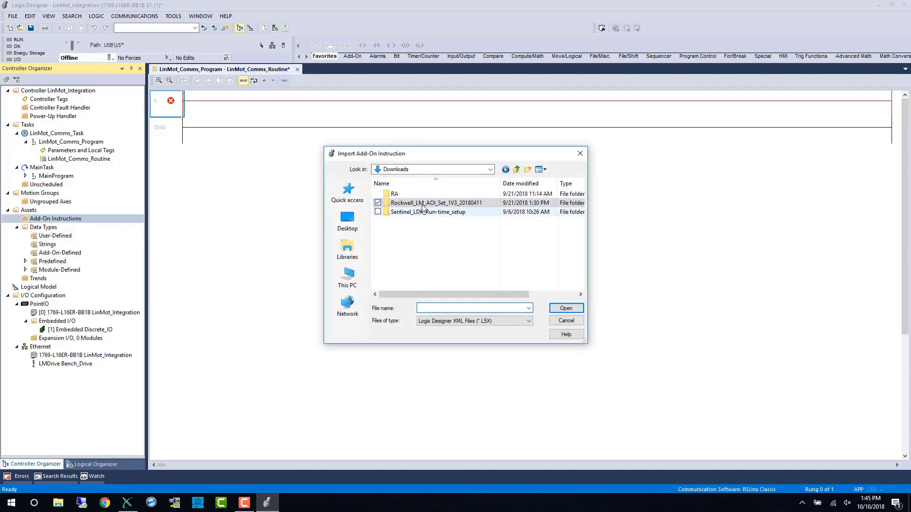
pyautogui.doubleClick(488, 203)
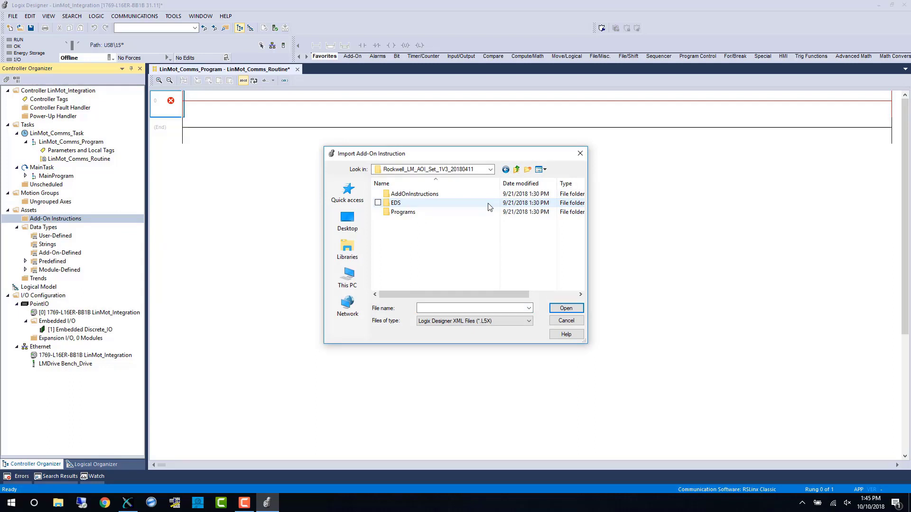
pyautogui.doubleClick(459, 194)
pyautogui.scroll(-5, 470, 211)
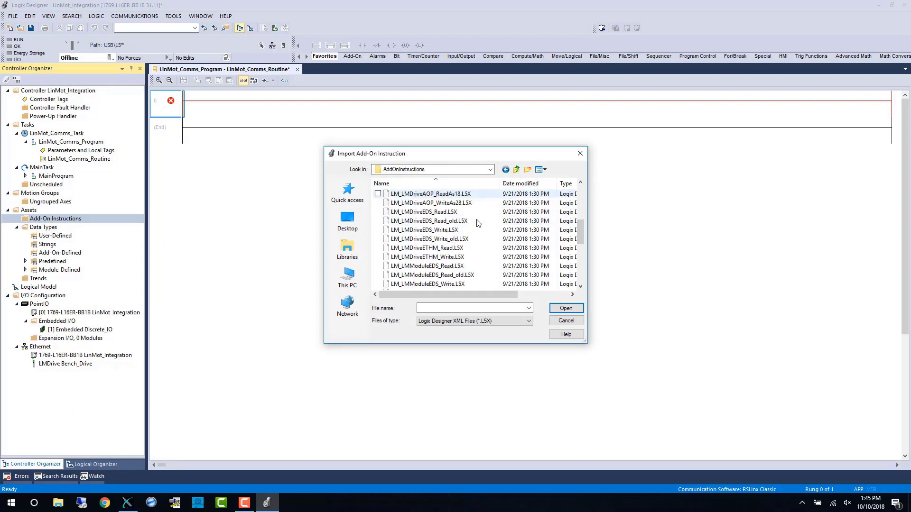
pyautogui.scroll(1, 478, 223)
pyautogui.click(493, 225)
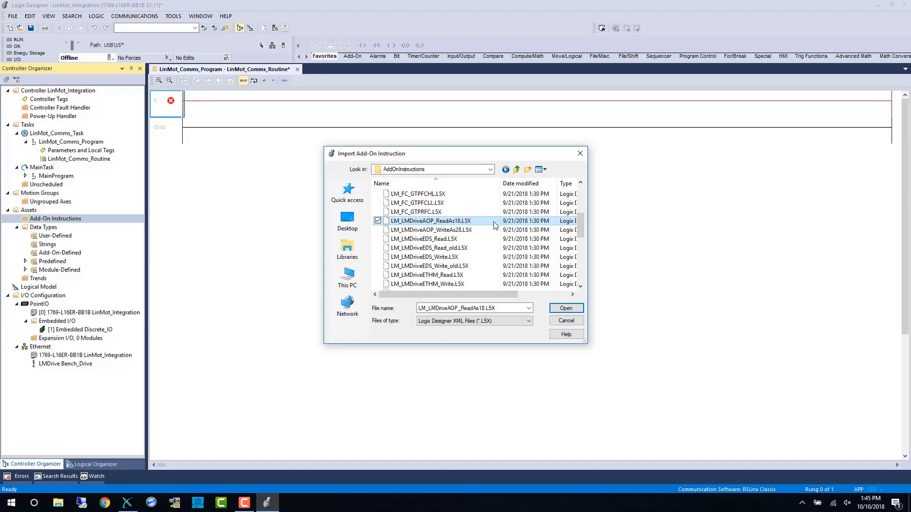
pyautogui.click(566, 309)
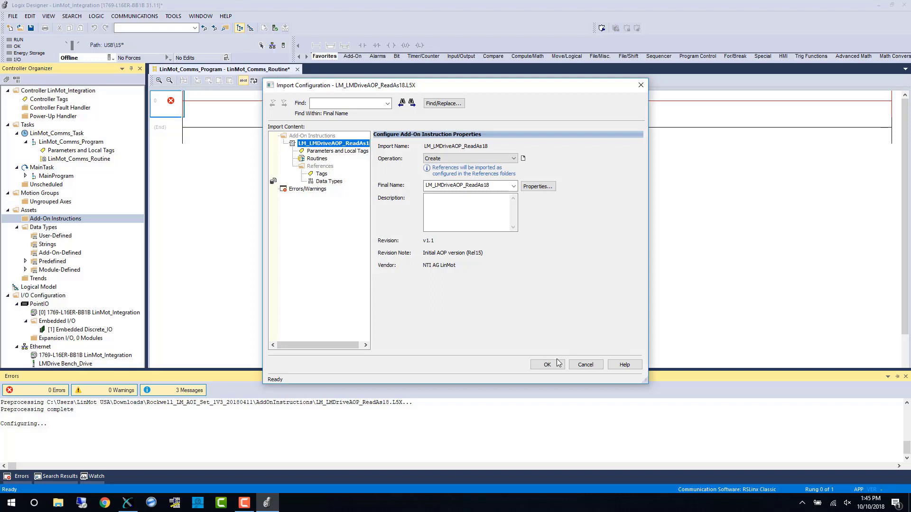
pyautogui.click(556, 364)
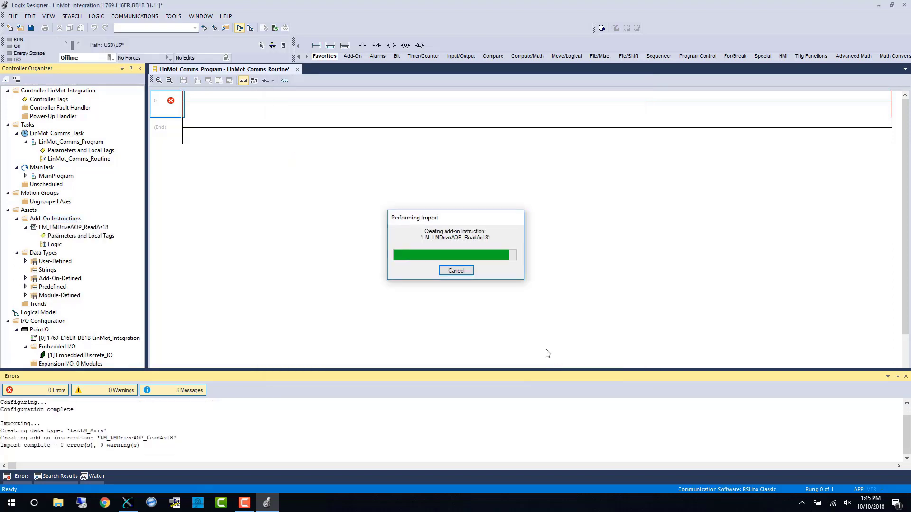
# - Import LM_LMDriveAOP_WriteAs28.L5X as a second add-on instruction
pyautogui.rightClick(68, 219)
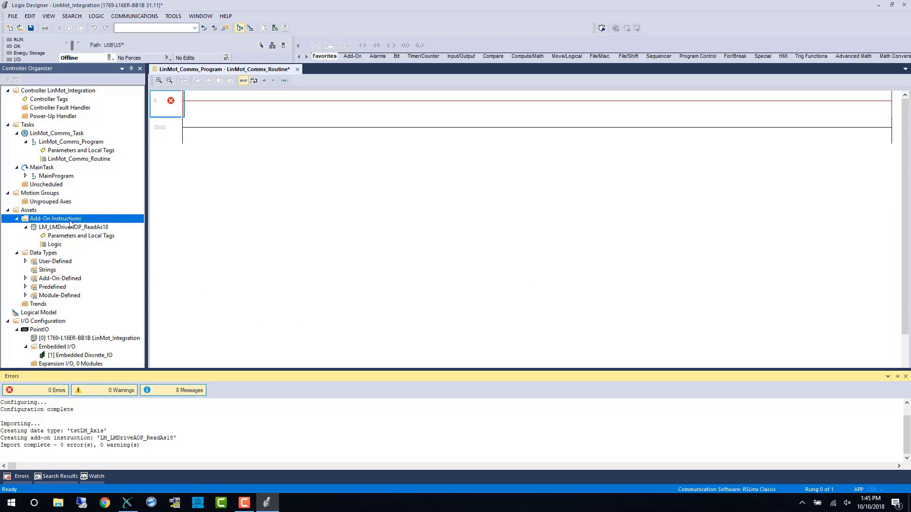
pyautogui.click(90, 238)
pyautogui.scroll(-3, 439, 258)
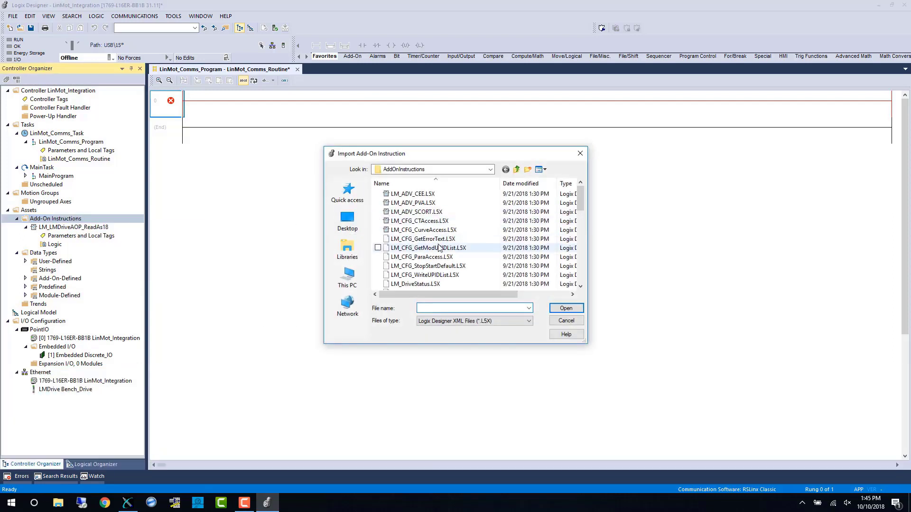
pyautogui.click(438, 257)
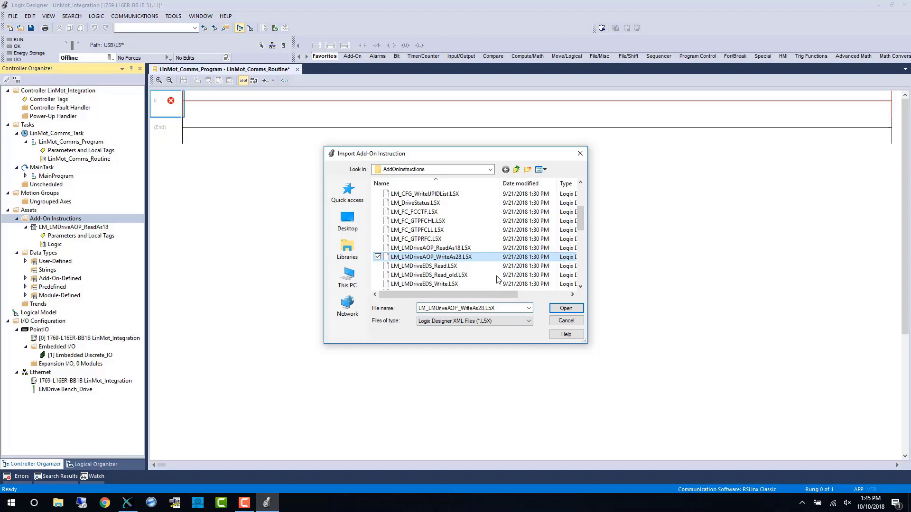
pyautogui.click(556, 308)
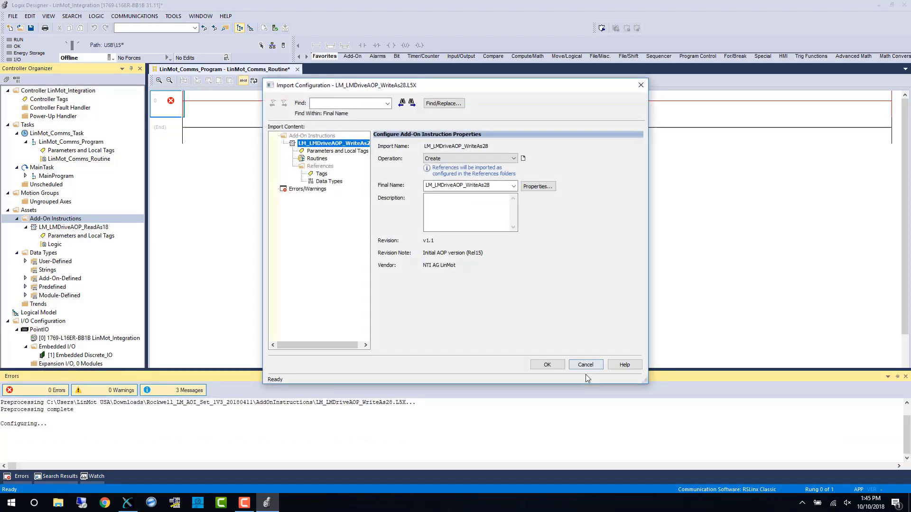
pyautogui.click(562, 365)
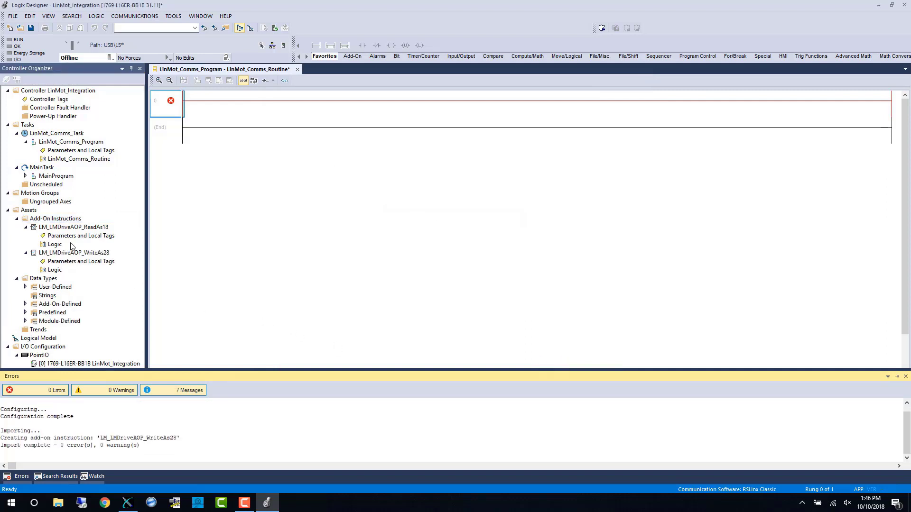
# - Place LM_LMDriveAOP_ReadAs18 on rung 0 and LM_LMDriveAOP_WriteAs28 on a new rung 1
pyautogui.moveTo(73, 227); pyautogui.dragTo(196, 106)
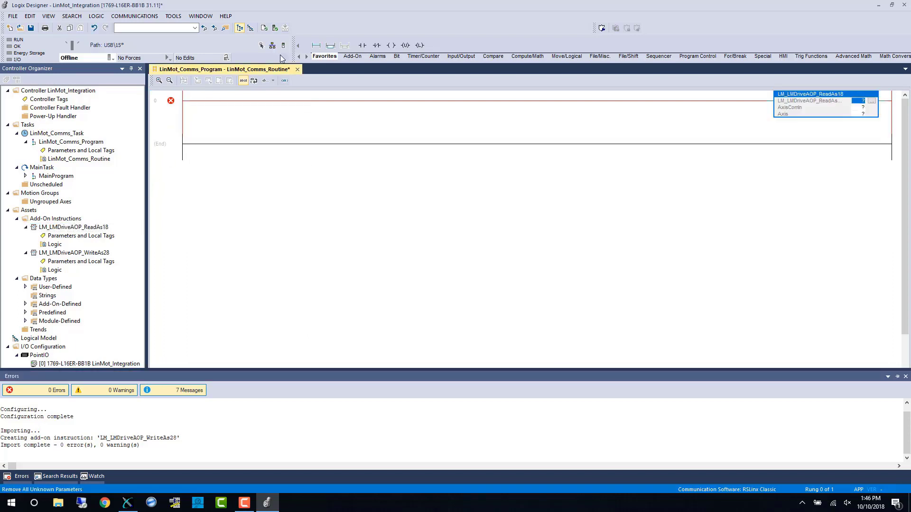
pyautogui.click(316, 45)
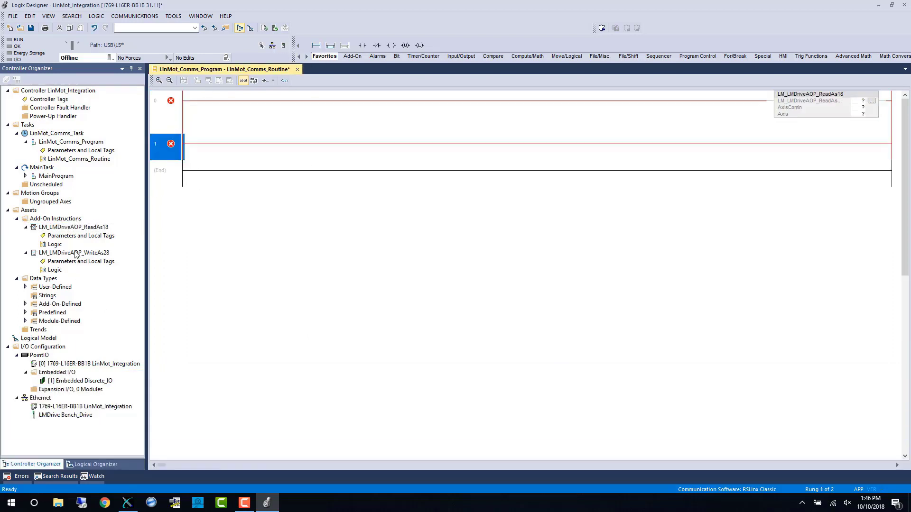
pyautogui.moveTo(75, 255); pyautogui.dragTo(199, 149)
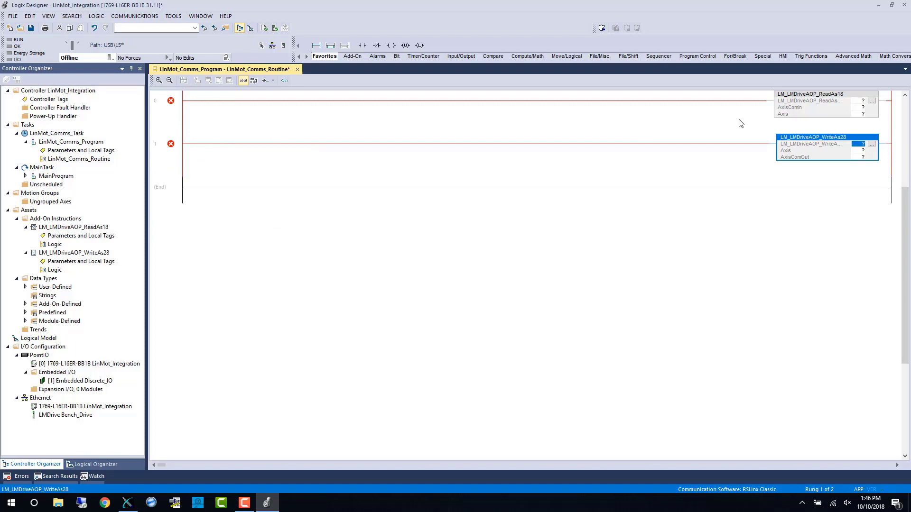
# - Fill ReadAs18 operands: instance LMDAOP_R, AxisComIn Bench_Drive:I, Axis BenchAxis
pyautogui.doubleClick(859, 101)
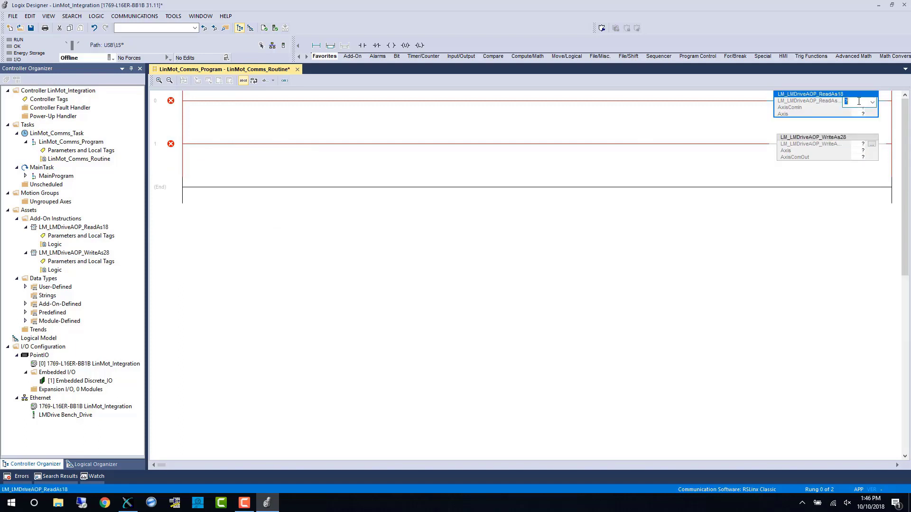
pyautogui.click(860, 101)
pyautogui.hotkey('ctrl', 'z')
pyautogui.write('LMDAOP_R')
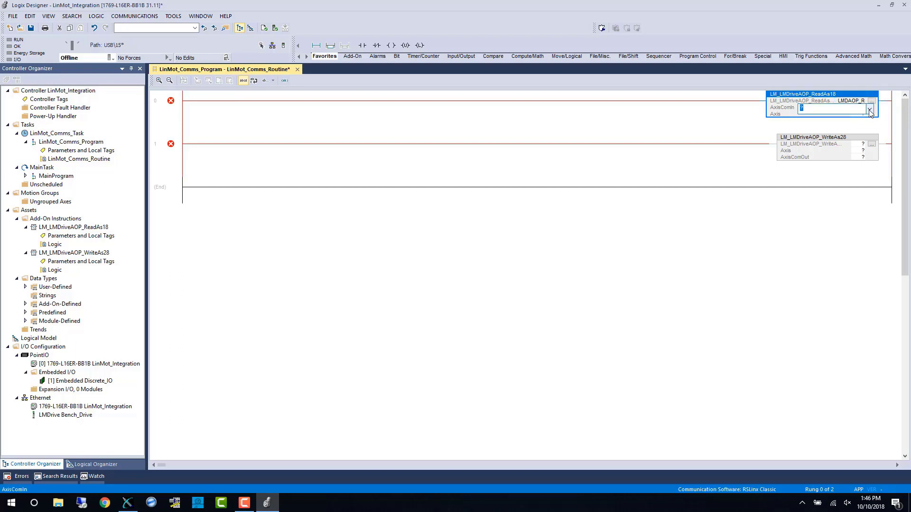
pyautogui.click(868, 108)
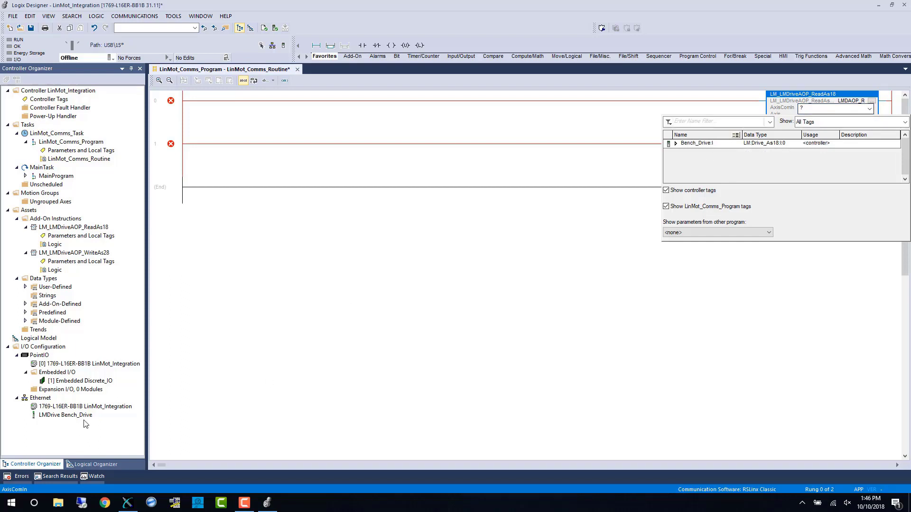
pyautogui.doubleClick(698, 142)
pyautogui.press('Return')
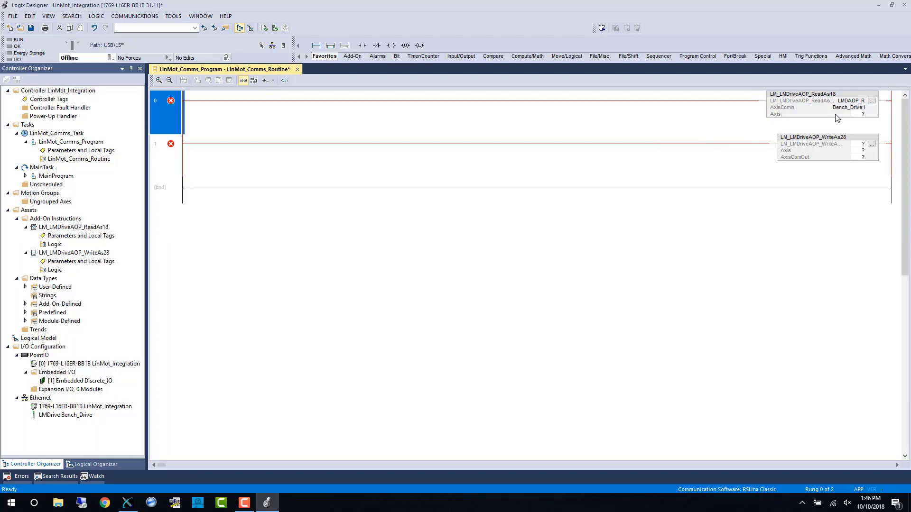
pyautogui.doubleClick(857, 116)
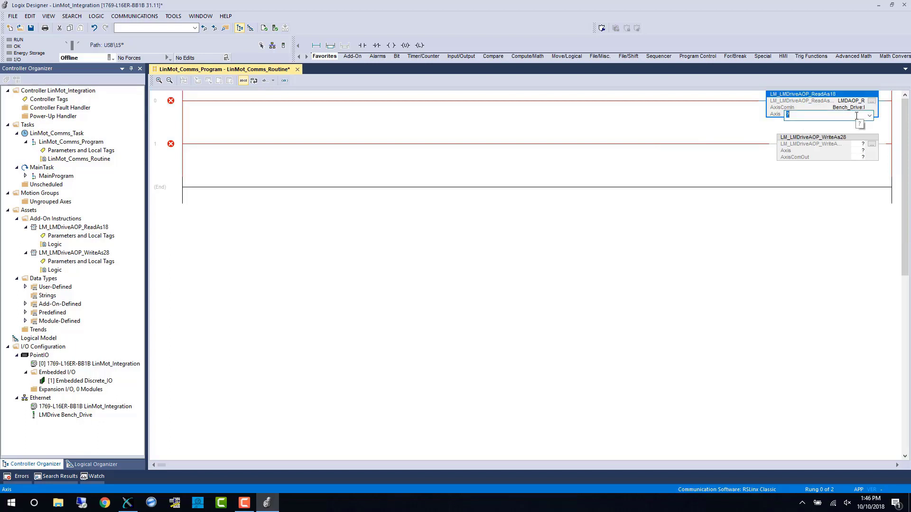
pyautogui.write('BenchAxis')
pyautogui.press('Return')
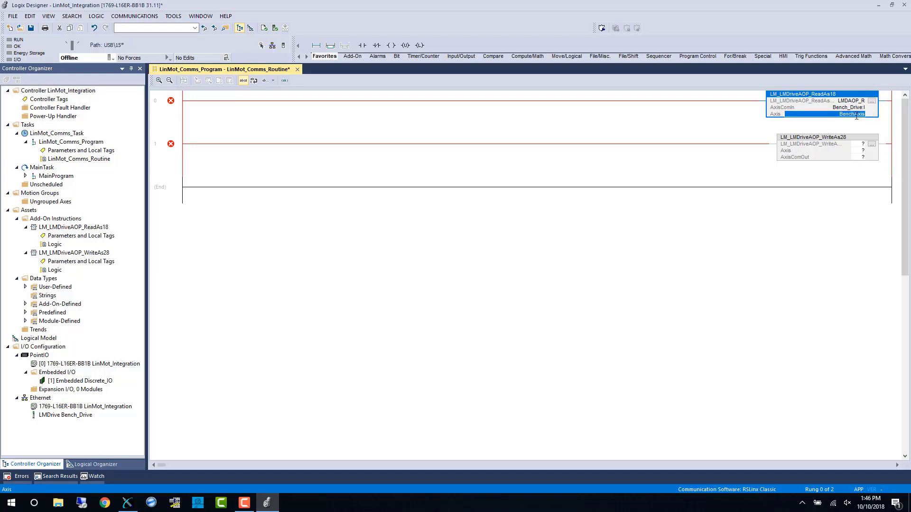
# - Create the new tags BenchAxis and LMDAOP_R from their operands
pyautogui.rightClick(857, 116)
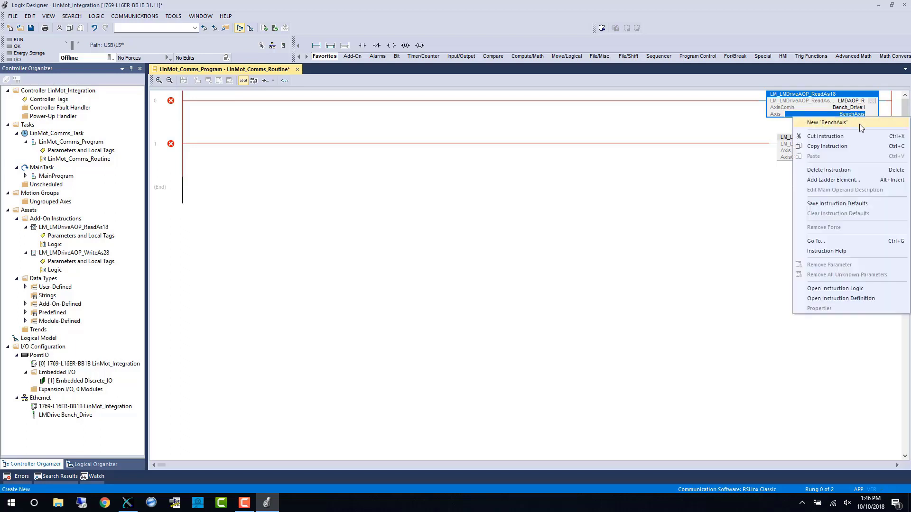
pyautogui.click(862, 124)
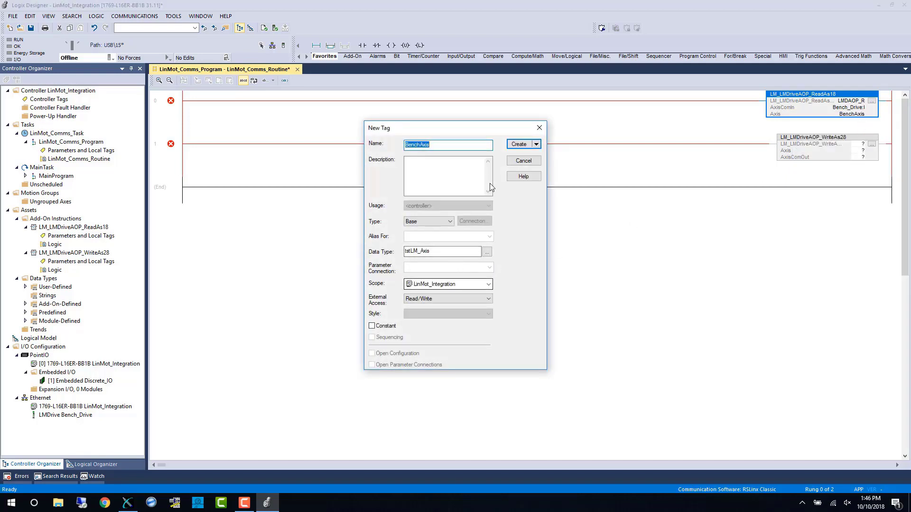
pyautogui.click(517, 146)
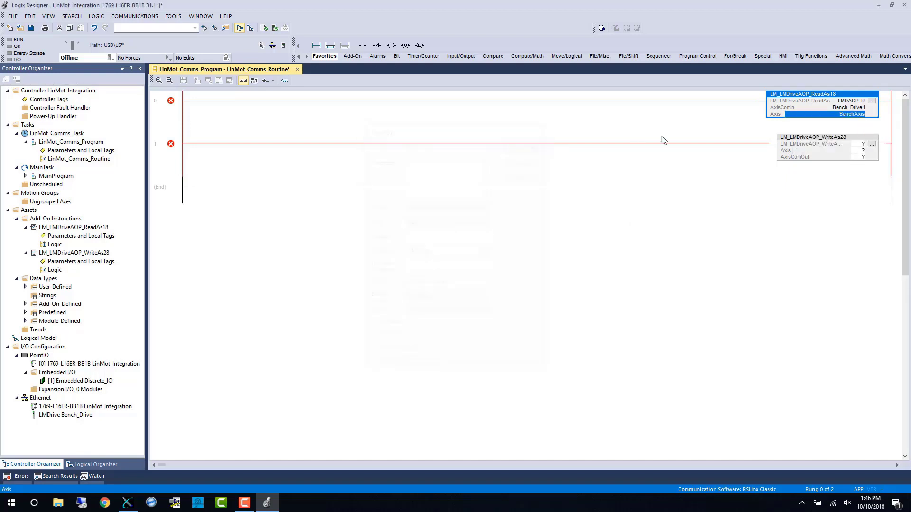
pyautogui.rightClick(860, 102)
pyautogui.click(861, 107)
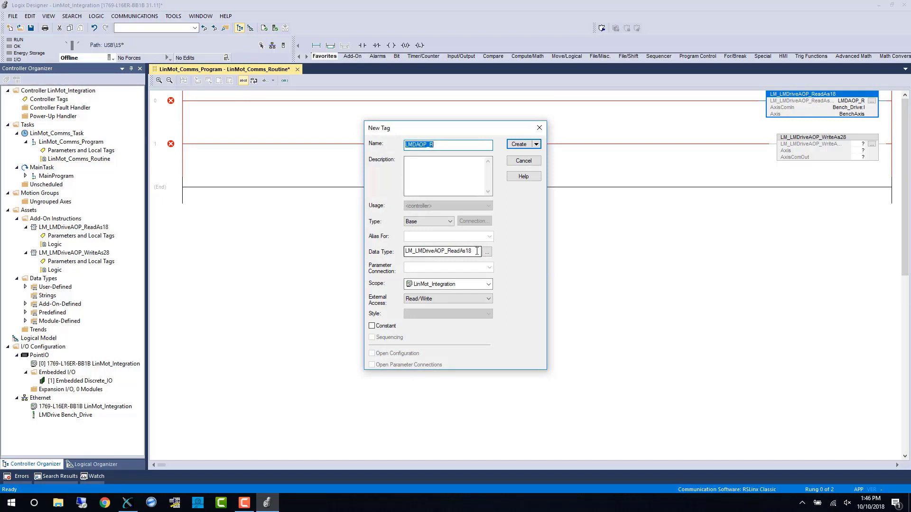
pyautogui.click(527, 145)
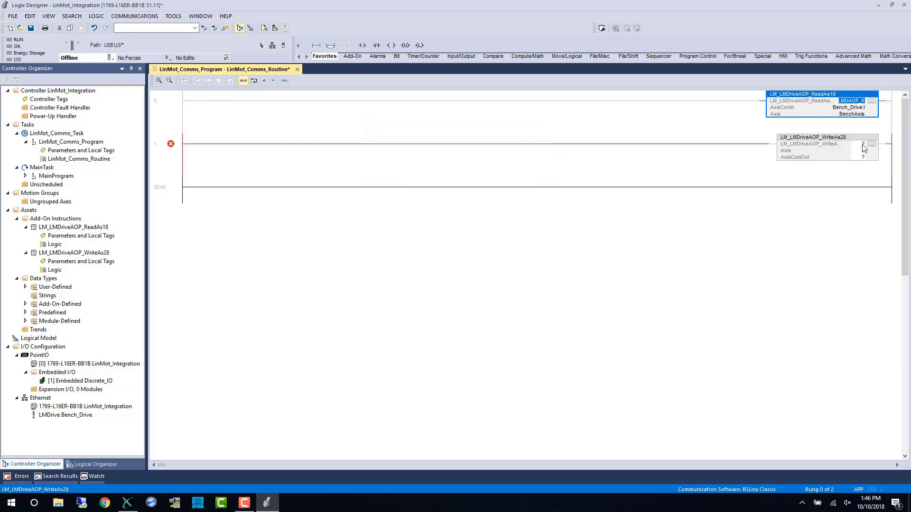
# - Set the WriteAs28 instance to LMDAOP_W and its Axis operand to BenchAxis
pyautogui.doubleClick(862, 144)
pyautogui.write('LM')
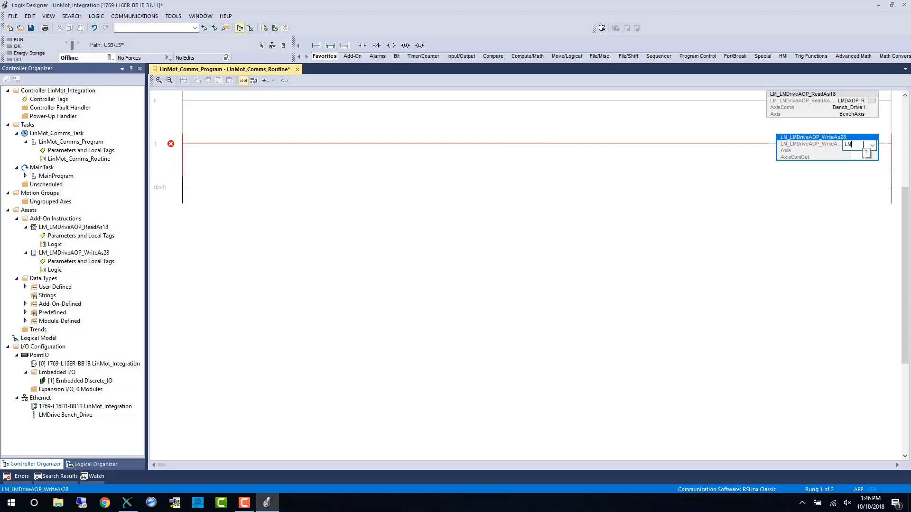
pyautogui.write('DAOP_W')
pyautogui.press('Return')
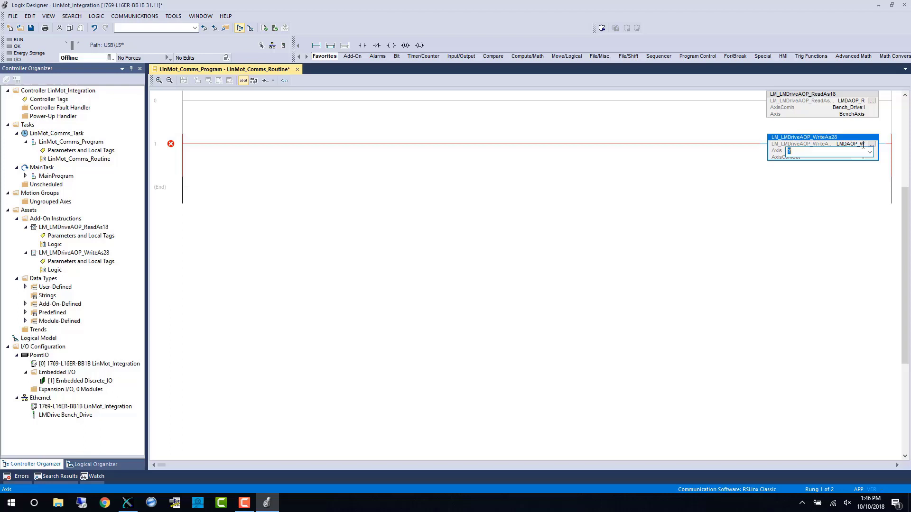
pyautogui.click(869, 152)
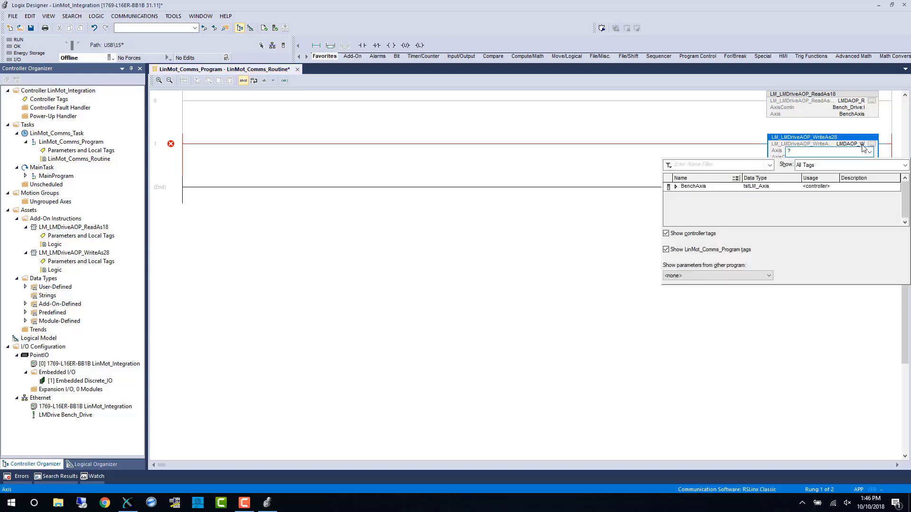
pyautogui.click(725, 187)
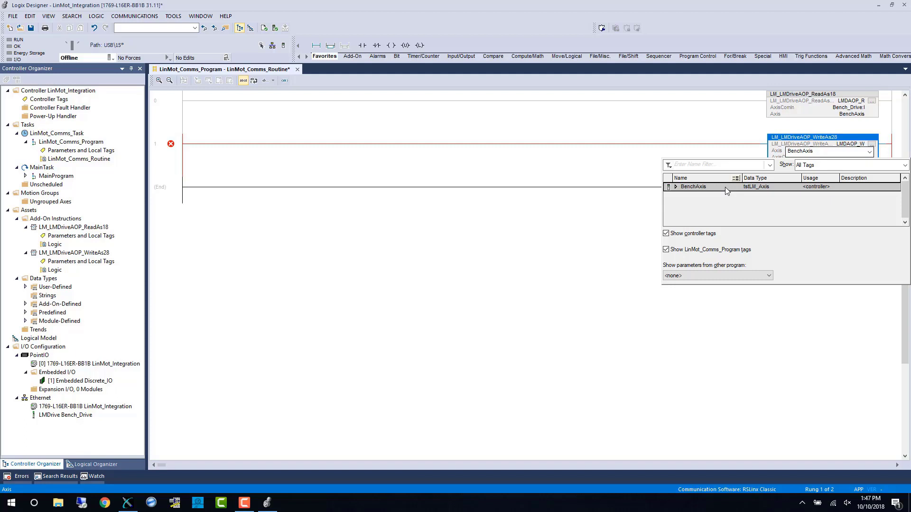
pyautogui.doubleClick(725, 187)
pyautogui.press('Return')
# - Assign Bench_Drive:O to AxisComOut and create the new LMDAOP_W tag
pyautogui.doubleClick(862, 159)
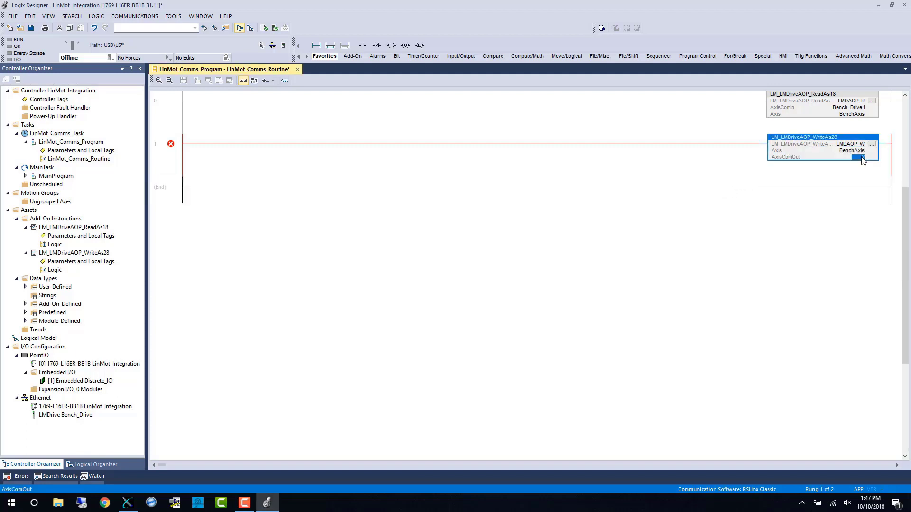
pyautogui.click(870, 159)
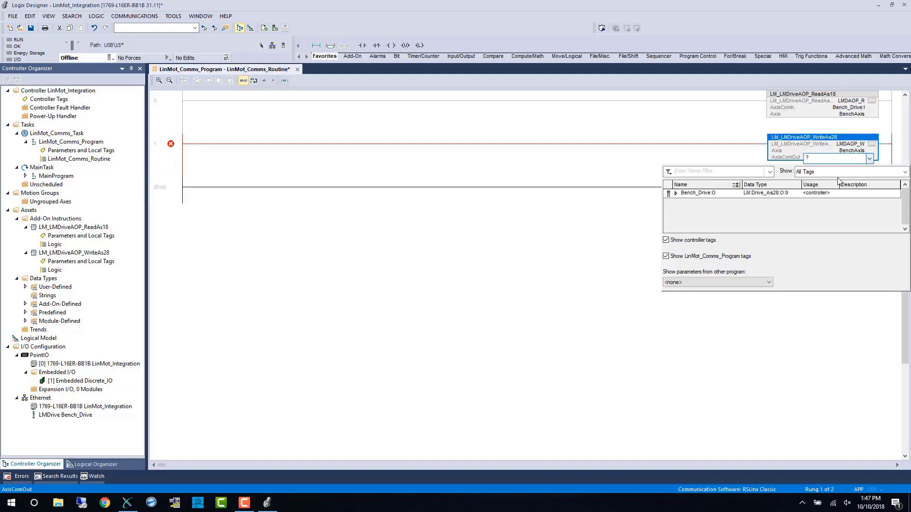
pyautogui.click(724, 193)
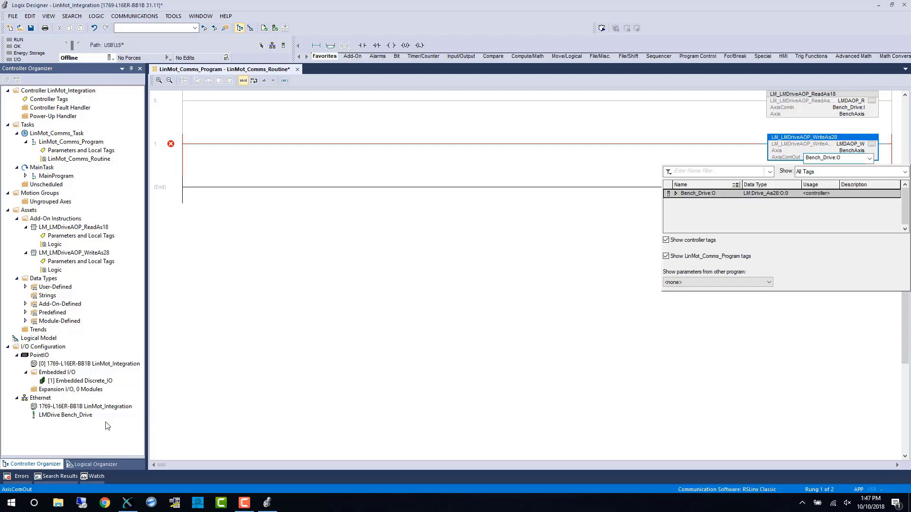
pyautogui.doubleClick(719, 193)
pyautogui.press('Return')
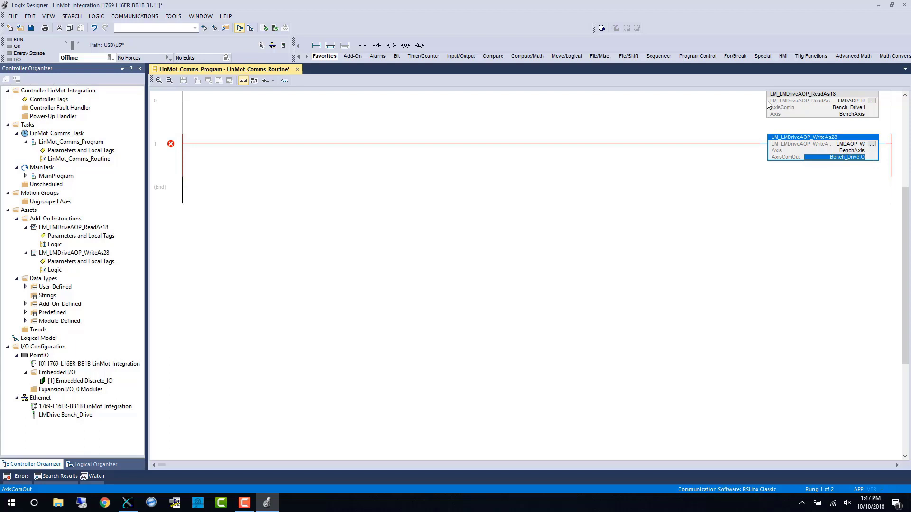
pyautogui.rightClick(858, 146)
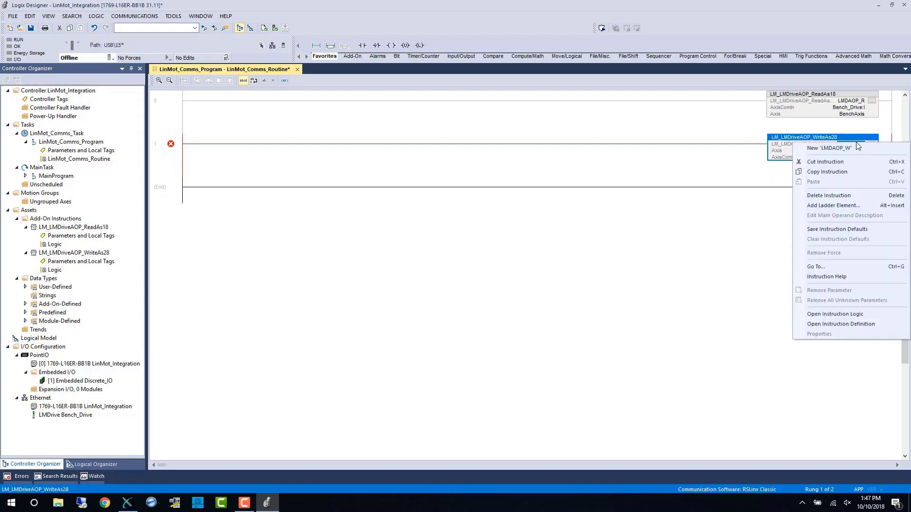
pyautogui.click(856, 146)
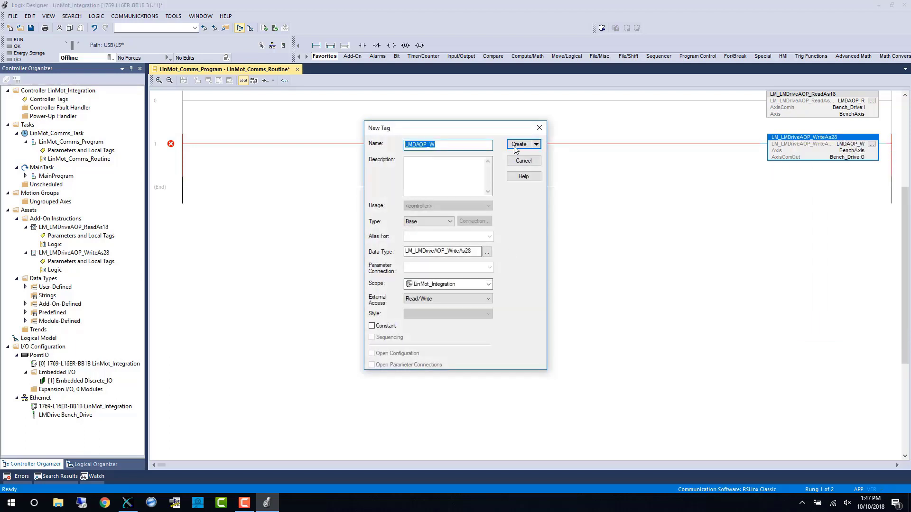
pyautogui.click(515, 148)
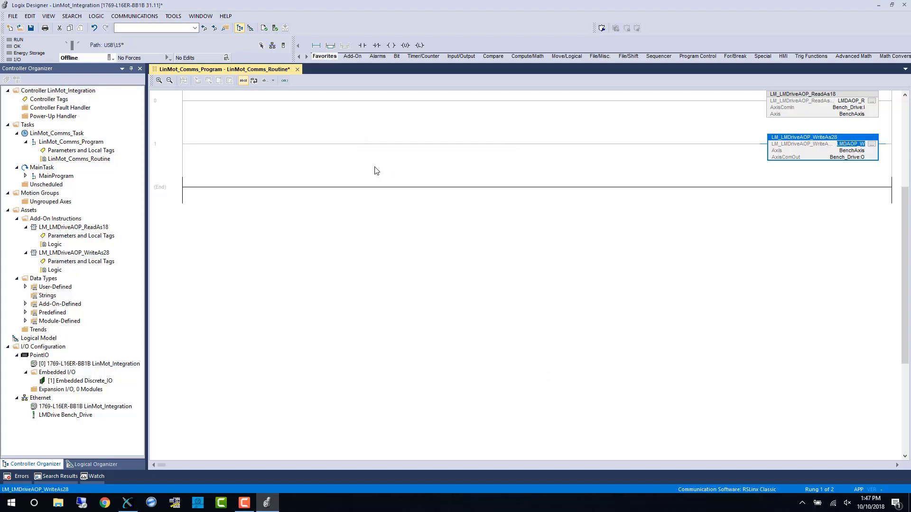
# - Download the updated project to the controller and switch it back to Remote Run
pyautogui.click(378, 170)
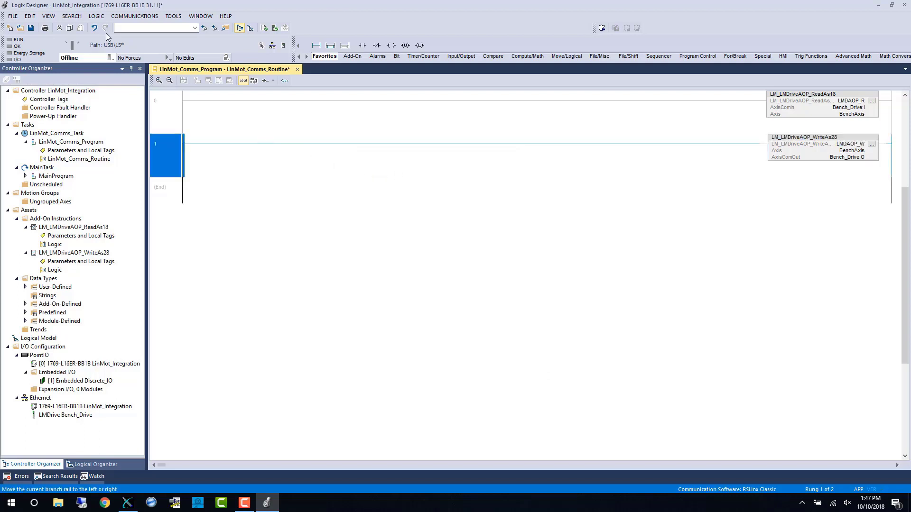
pyautogui.click(112, 56)
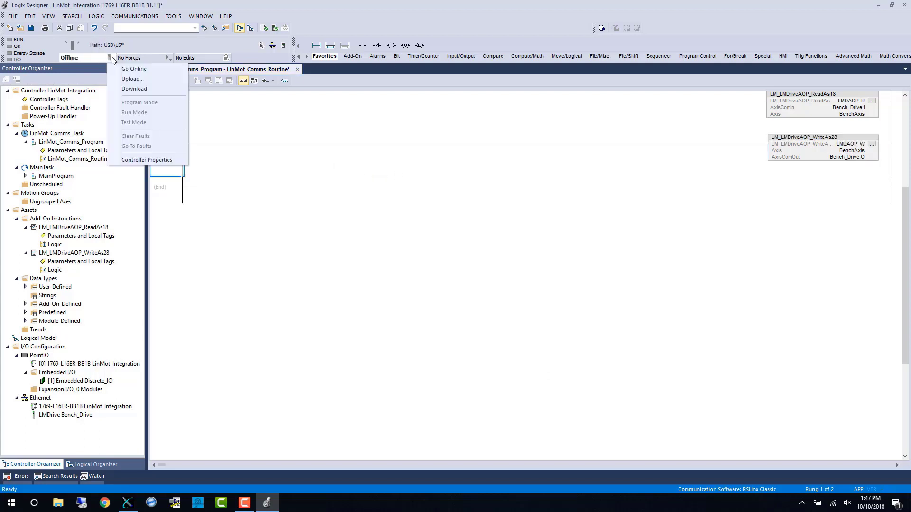
pyautogui.click(134, 89)
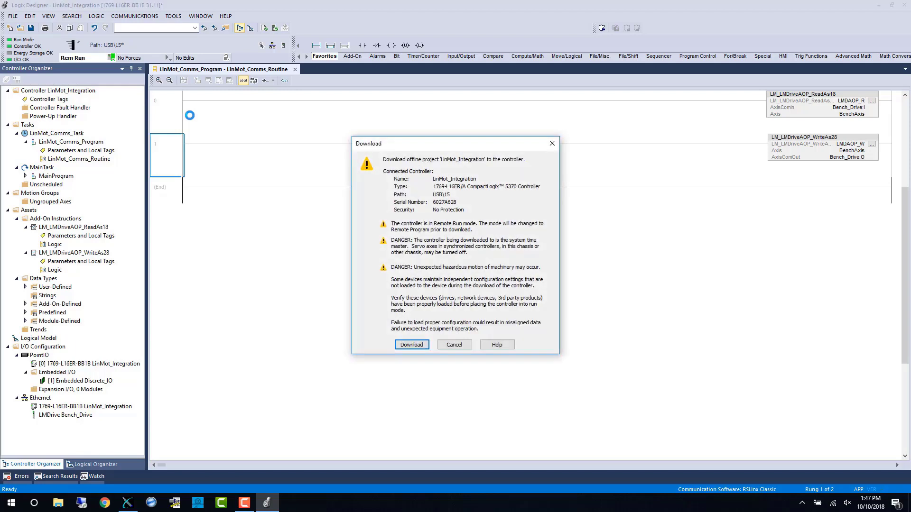
pyautogui.click(402, 346)
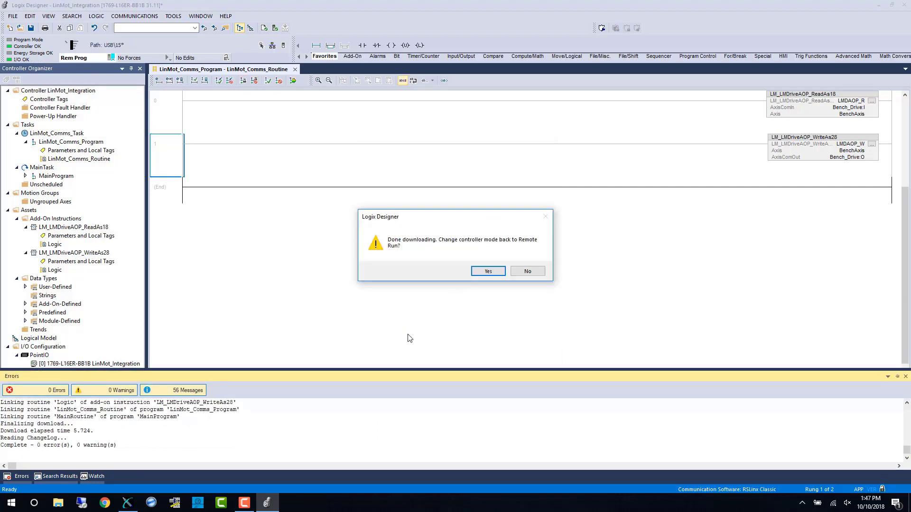
pyautogui.click(488, 271)
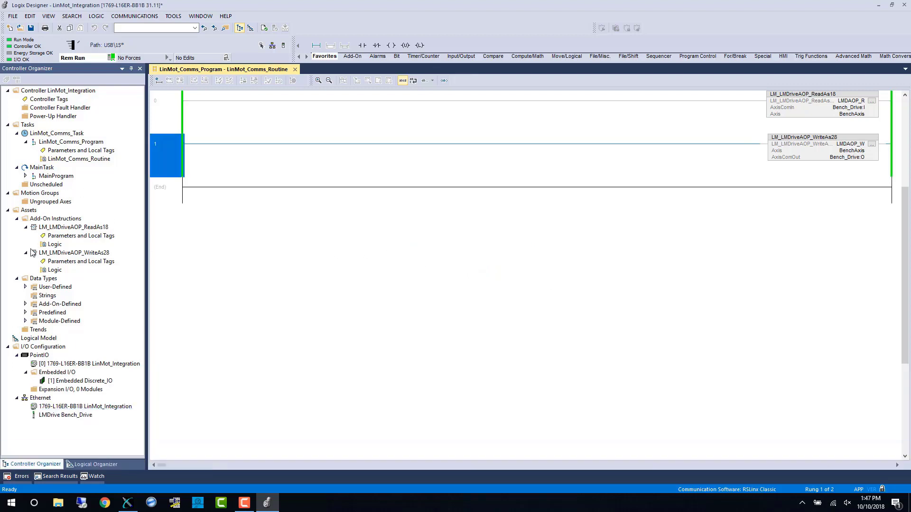
# - Collapse Assets, monitor BenchAxis live, and expand it to view member values
pyautogui.click(19, 218)
pyautogui.click(8, 210)
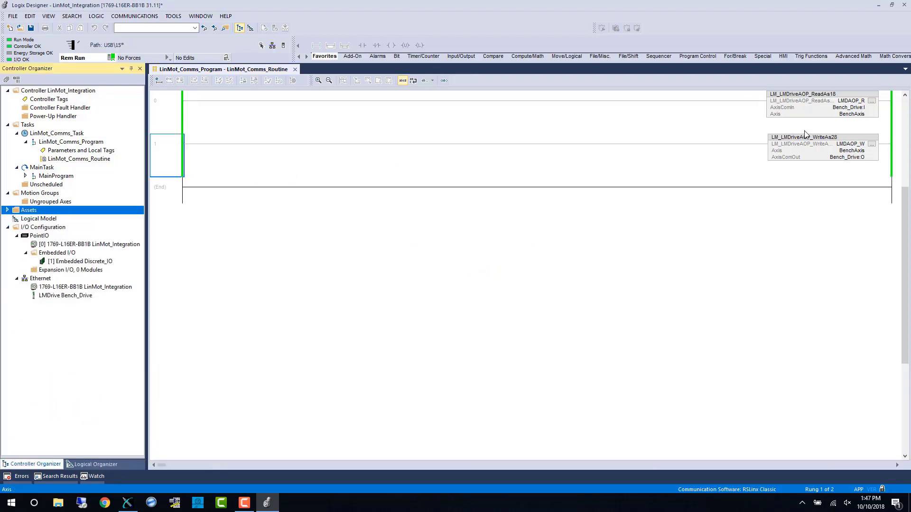
pyautogui.rightClick(860, 154)
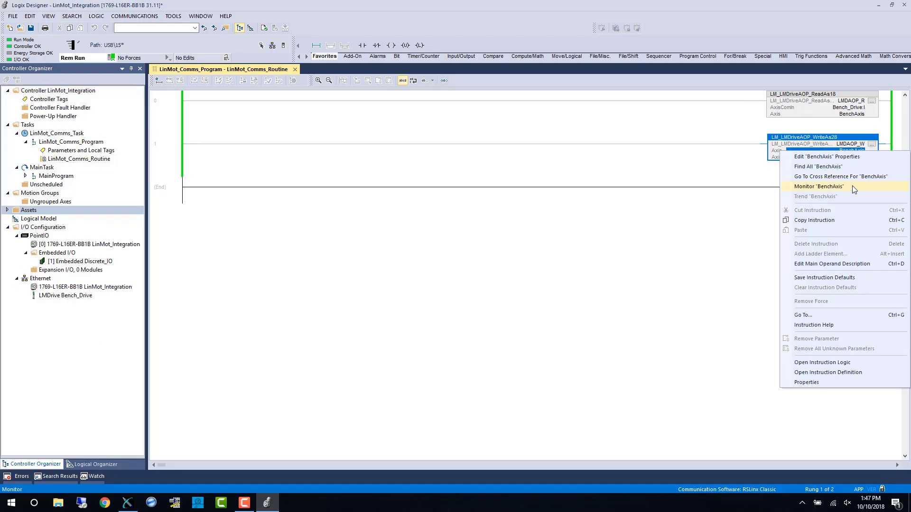
pyautogui.click(854, 190)
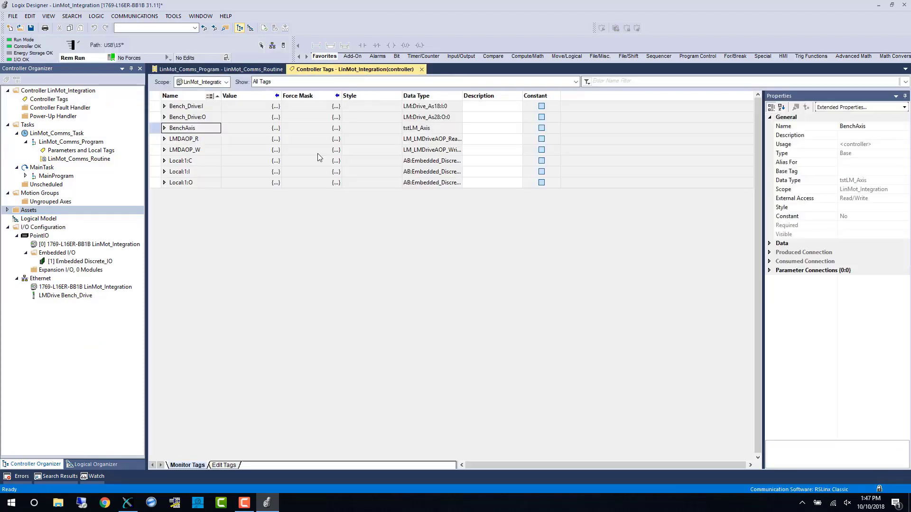
pyautogui.click(164, 128)
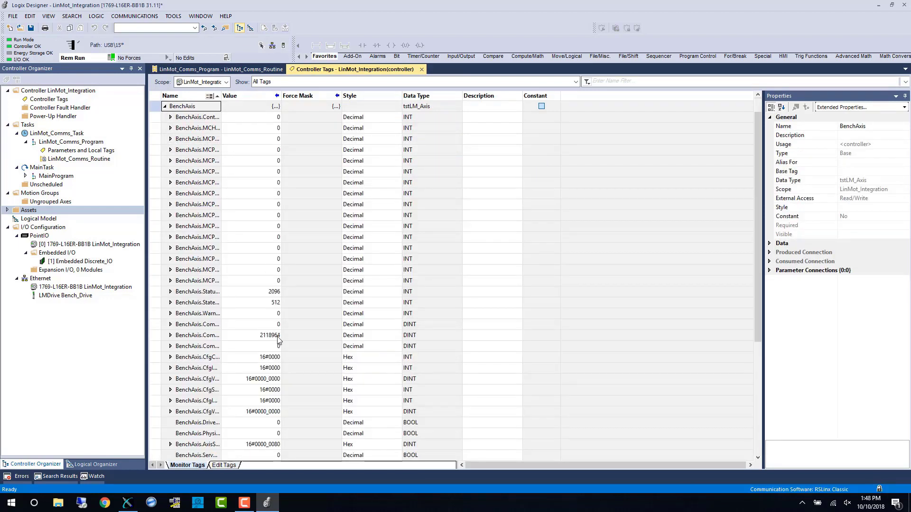
# - Tile Logix Designer on the left half of the screen and LinMot-Talk on the right half
pyautogui.moveTo(470, 7); pyautogui.dragTo(80, 112)
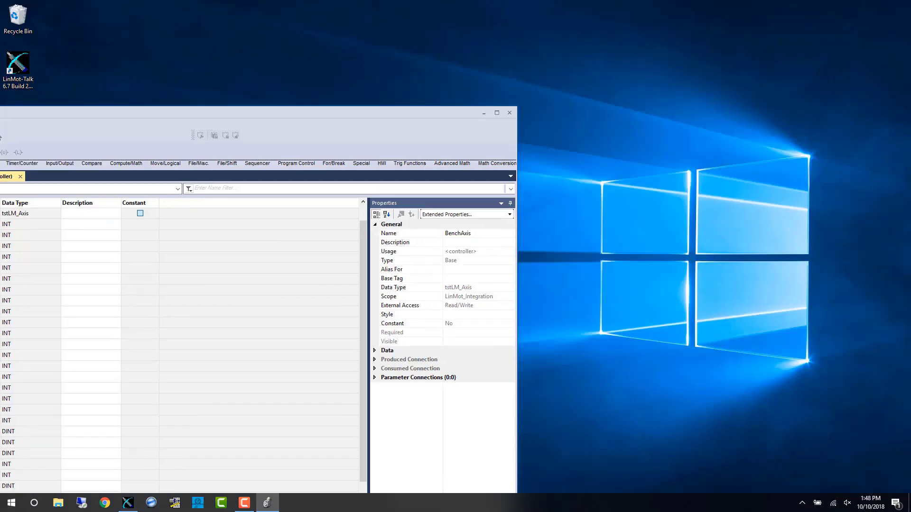
pyautogui.moveTo(0, 114); pyautogui.dragTo(0, 128)
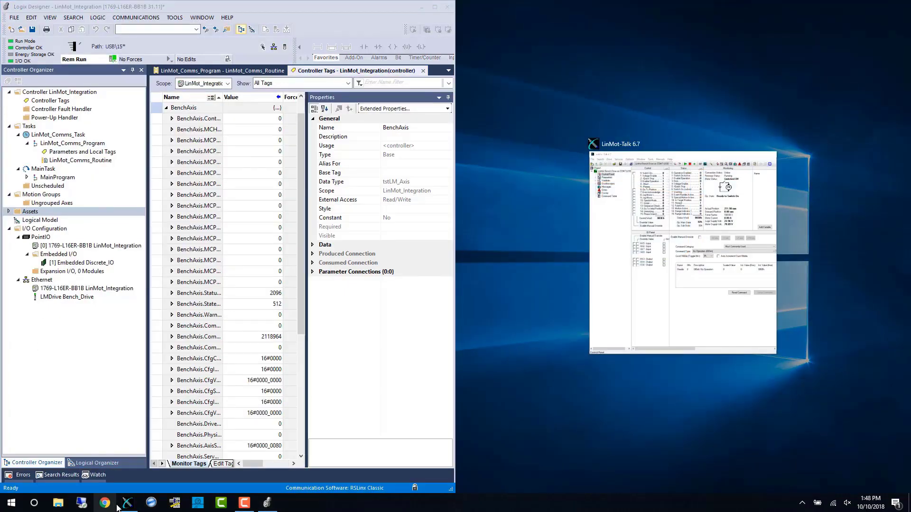
pyautogui.click(621, 269)
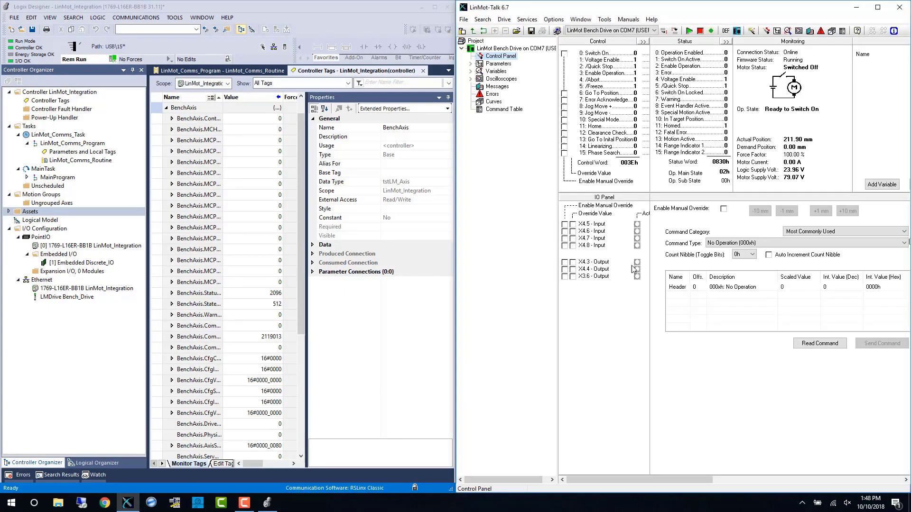
# - Scroll to the BenchAxis tags, auto-hide the Properties pane, and widen the tag Name column
pyautogui.scroll(-1, 273, 260)
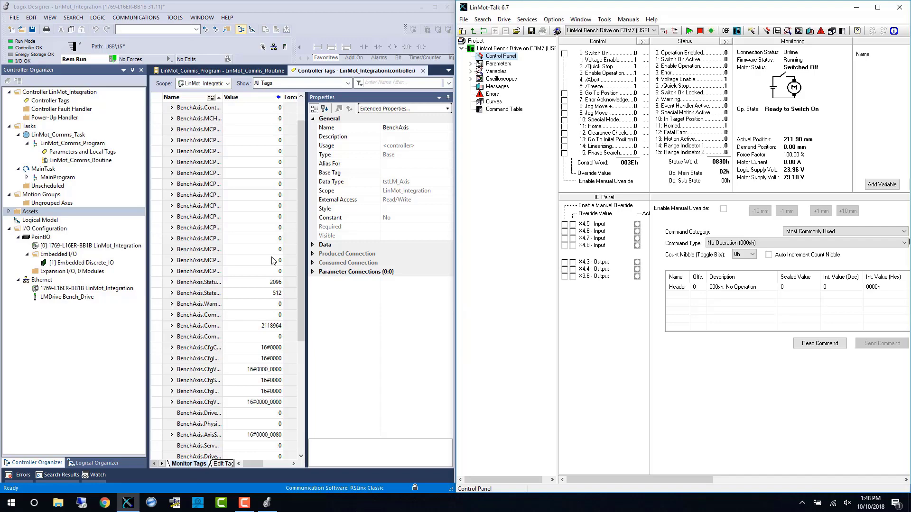
pyautogui.scroll(-5, 273, 261)
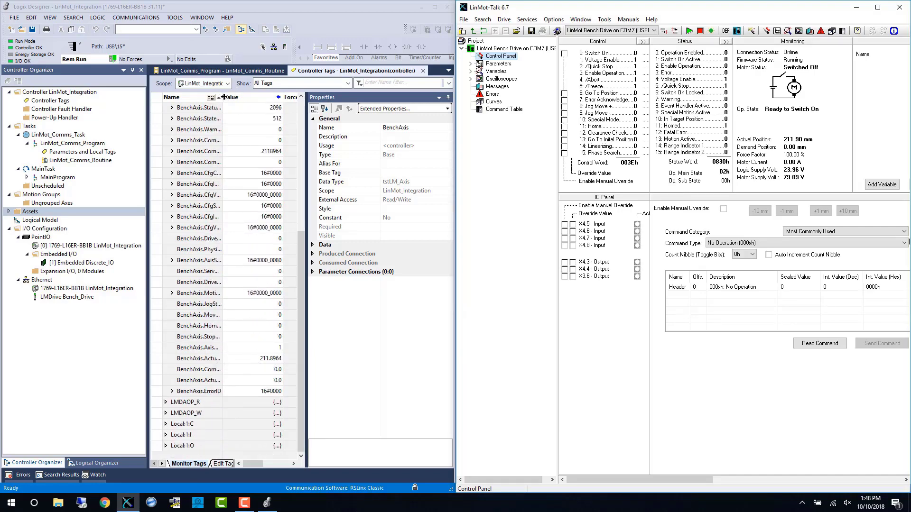
pyautogui.click(448, 97)
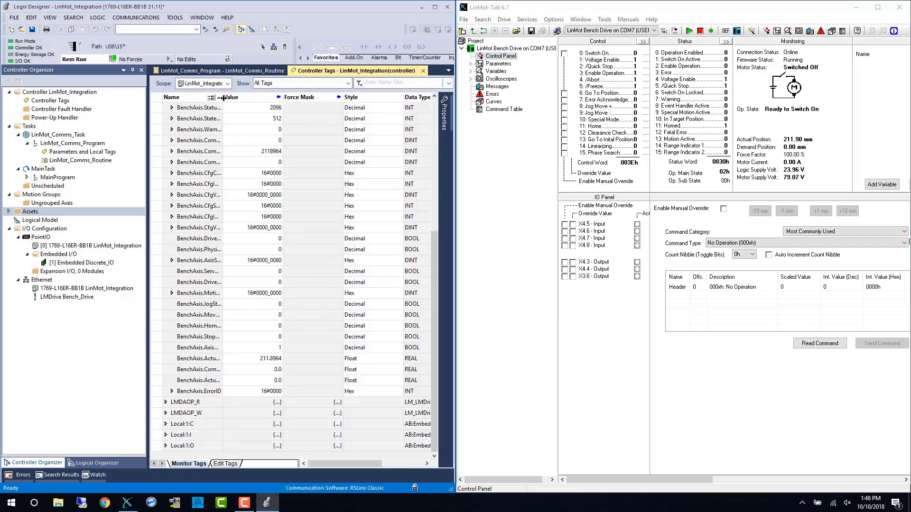
pyautogui.moveTo(223, 97); pyautogui.dragTo(245, 102)
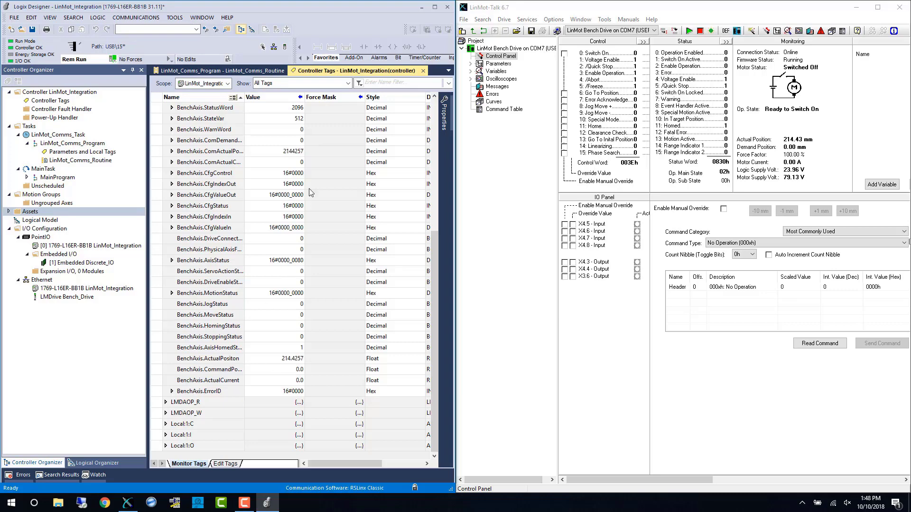
# - Maximize Logix Designer and save the LinMot_Integration project, uploading current tag values first
pyautogui.click(435, 8)
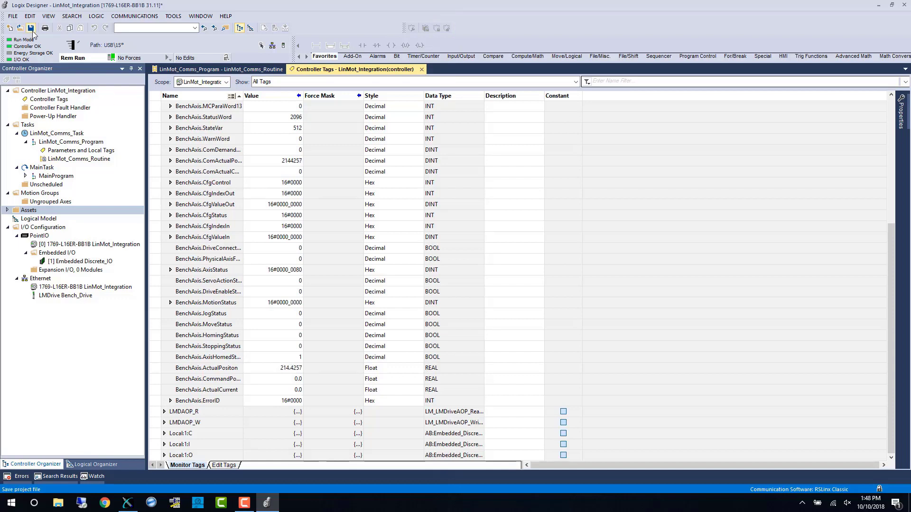
pyautogui.click(31, 28)
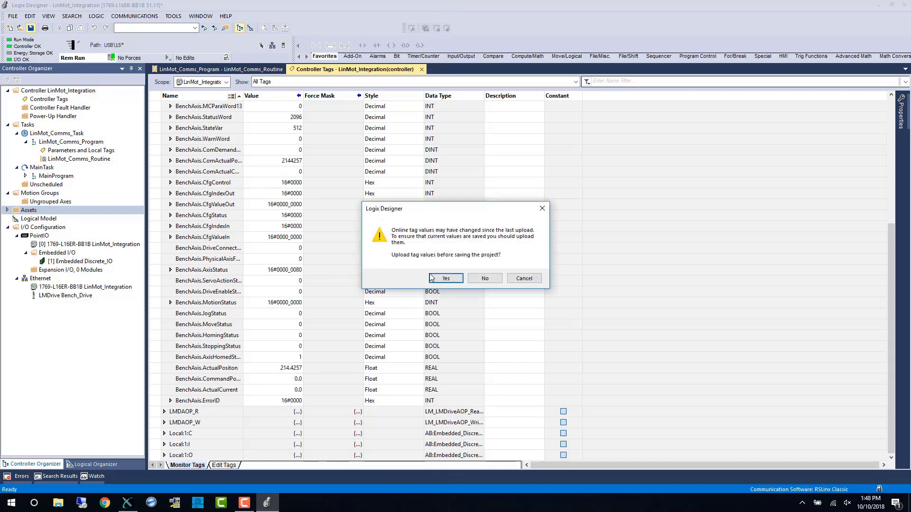
pyautogui.click(432, 278)
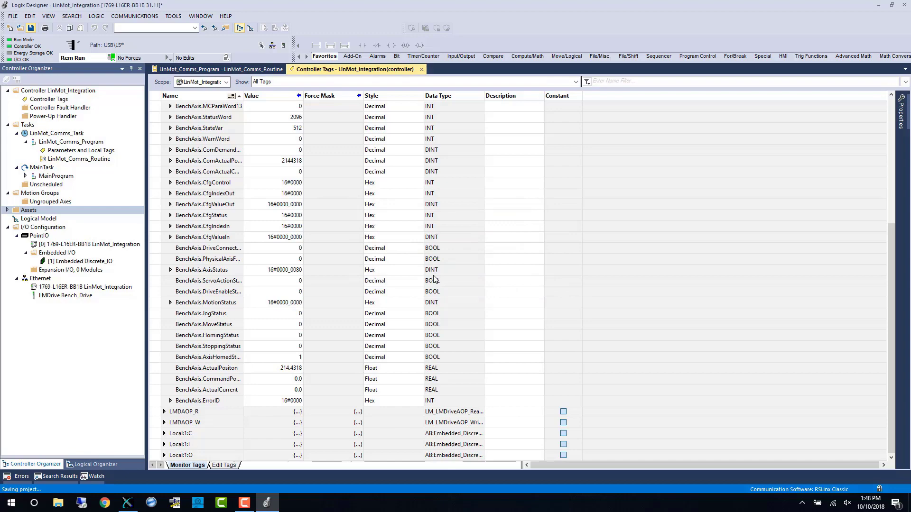